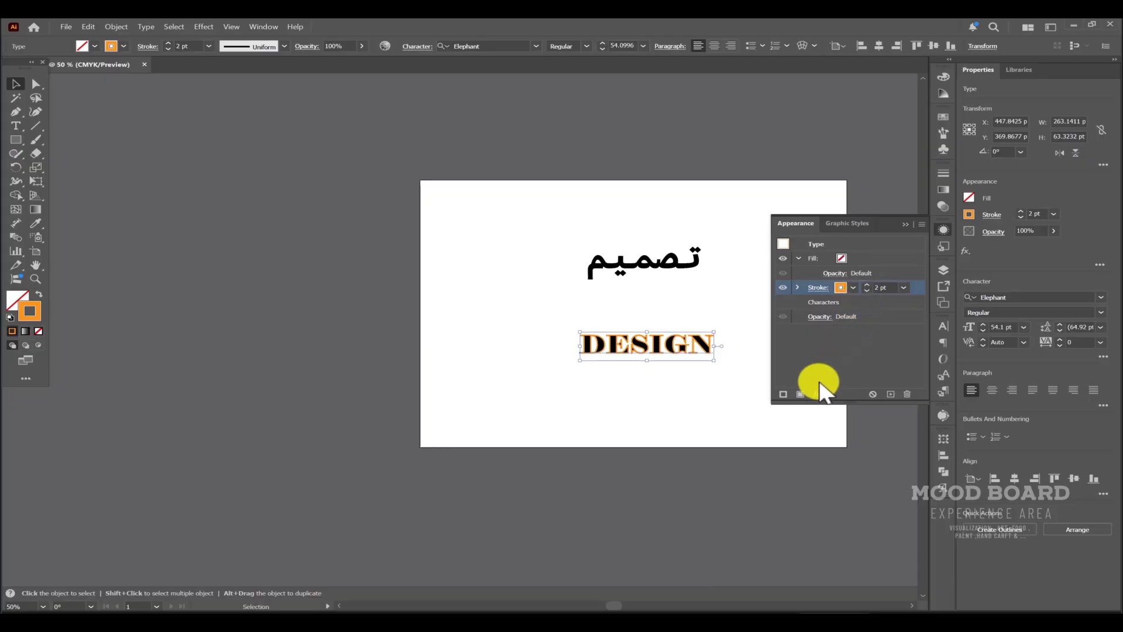
Apply an Offset Path effect to the DESIGN text's stroke with a 5 pt offset and Round joins.
{"action": "left_click", "coordinate": [817, 394]}
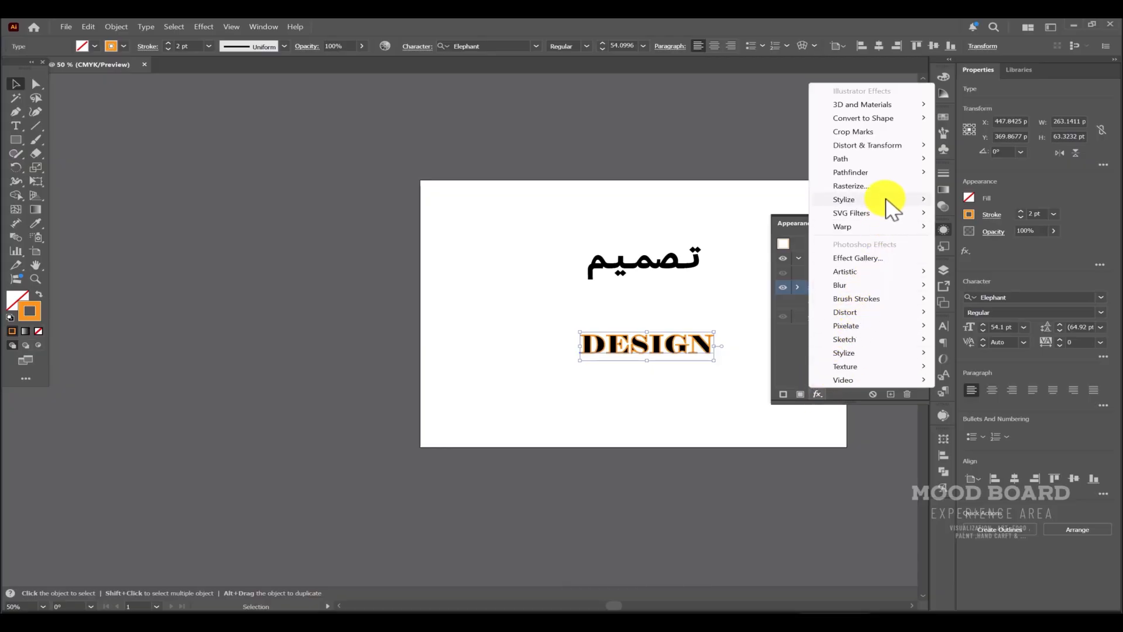
{"action": "mouse_move", "coordinate": [893, 209]}
{"action": "mouse_move", "coordinate": [904, 174]}
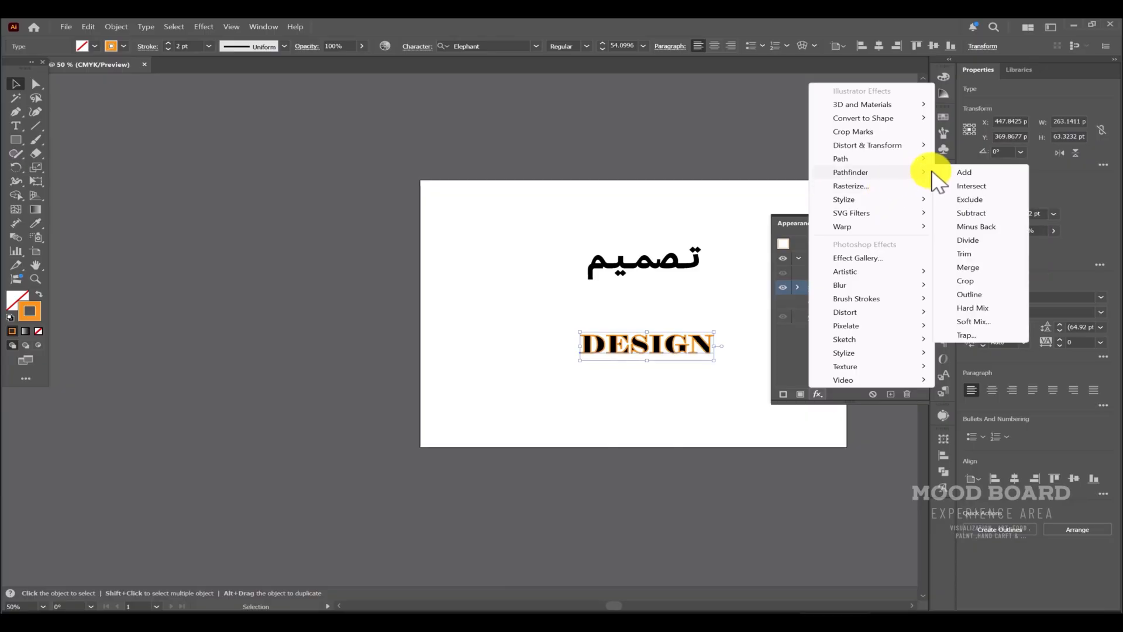
{"action": "mouse_move", "coordinate": [928, 157]}
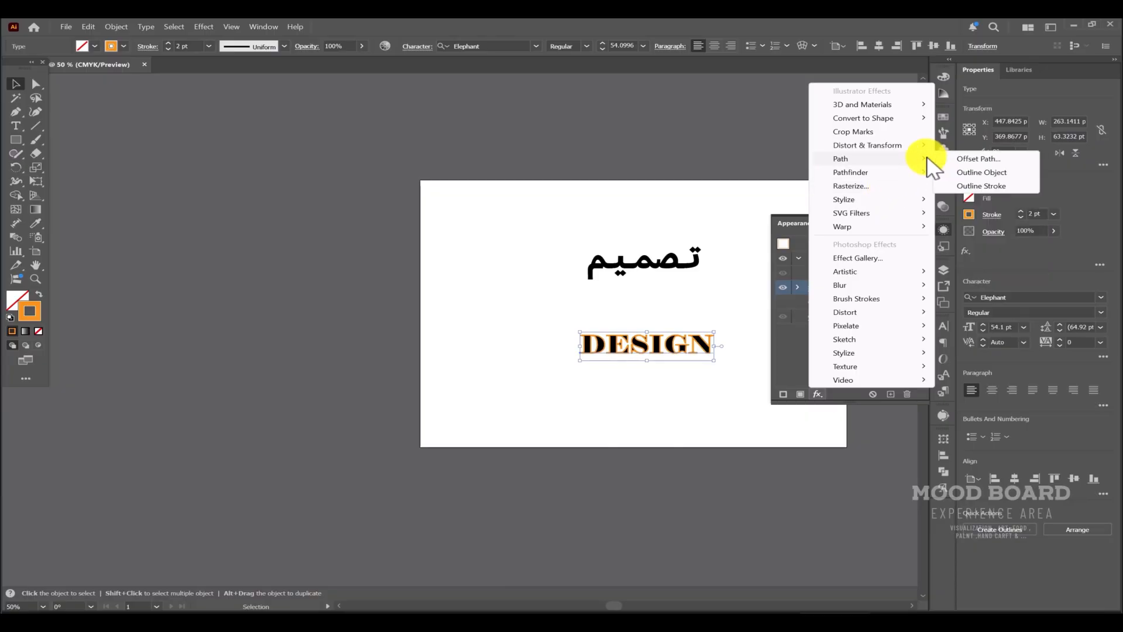
{"action": "left_click", "coordinate": [972, 159]}
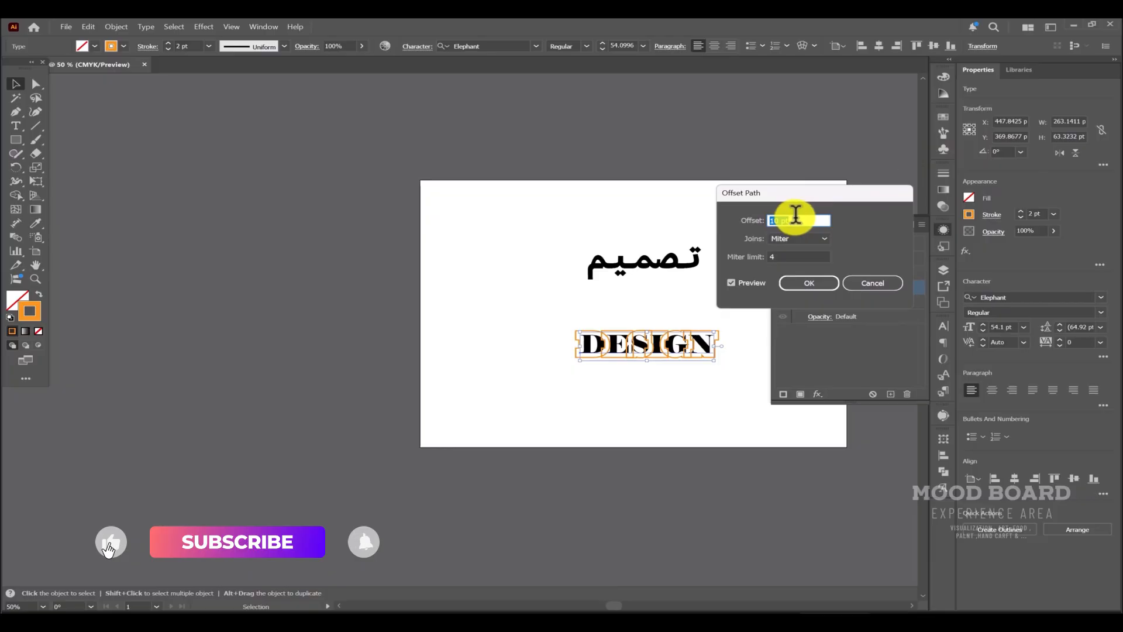
{"action": "type", "text": "5"}
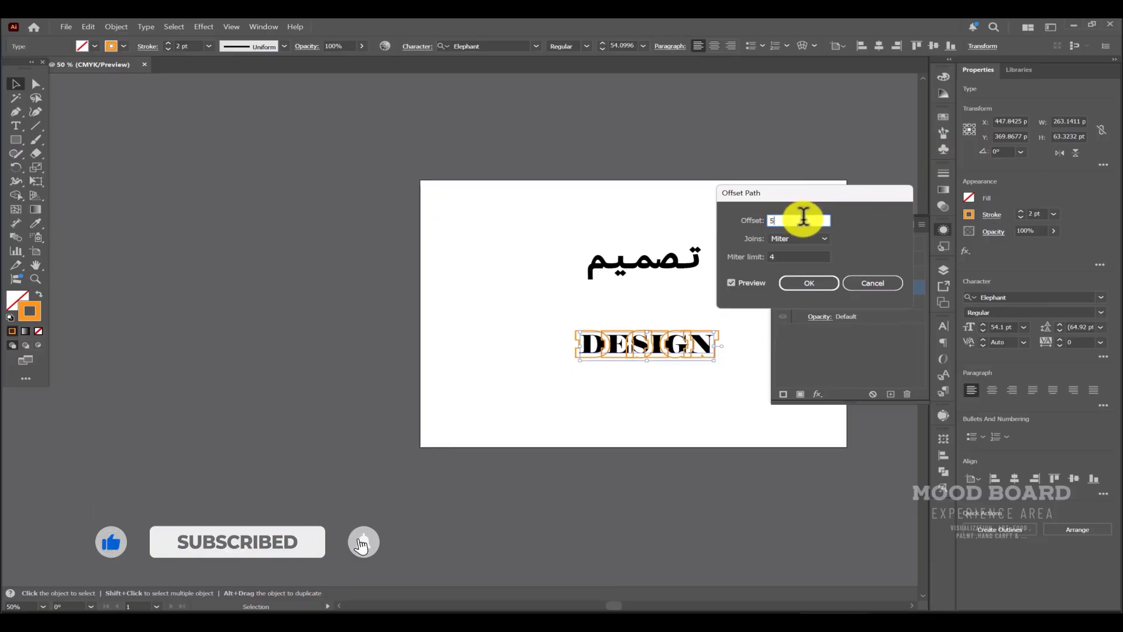
{"action": "left_click", "coordinate": [812, 240]}
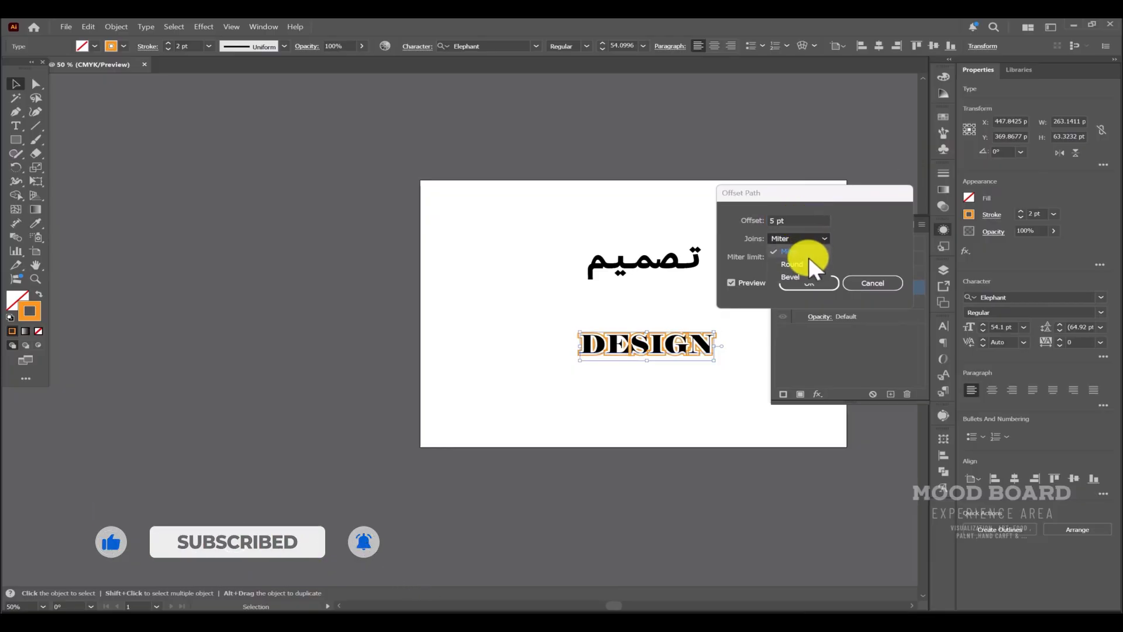
{"action": "left_click", "coordinate": [809, 261]}
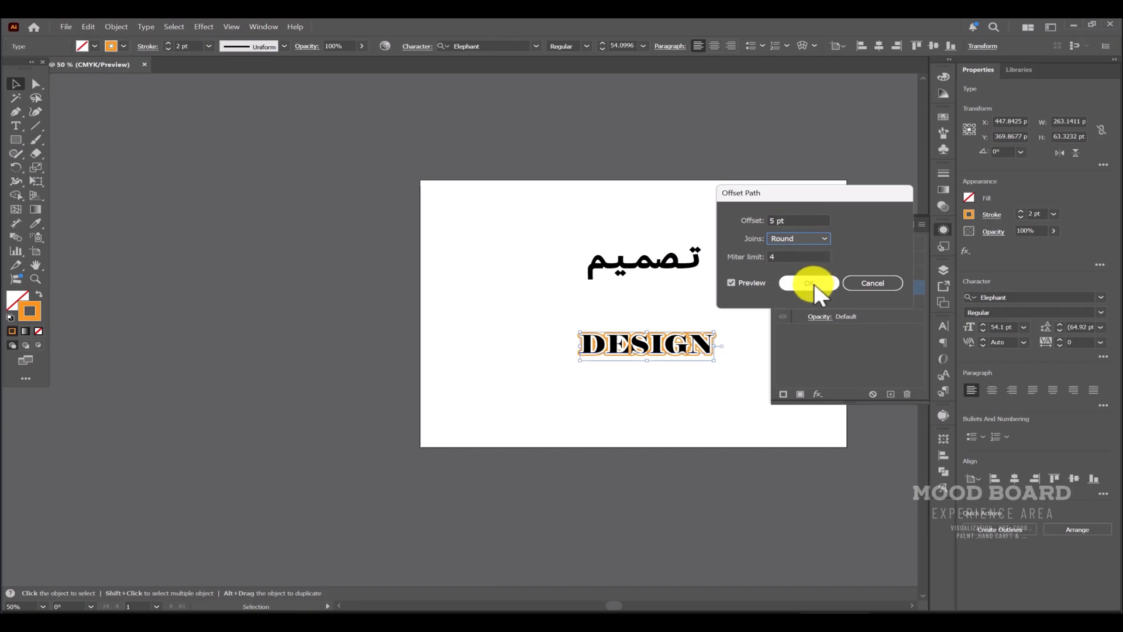
{"action": "left_click", "coordinate": [814, 283]}
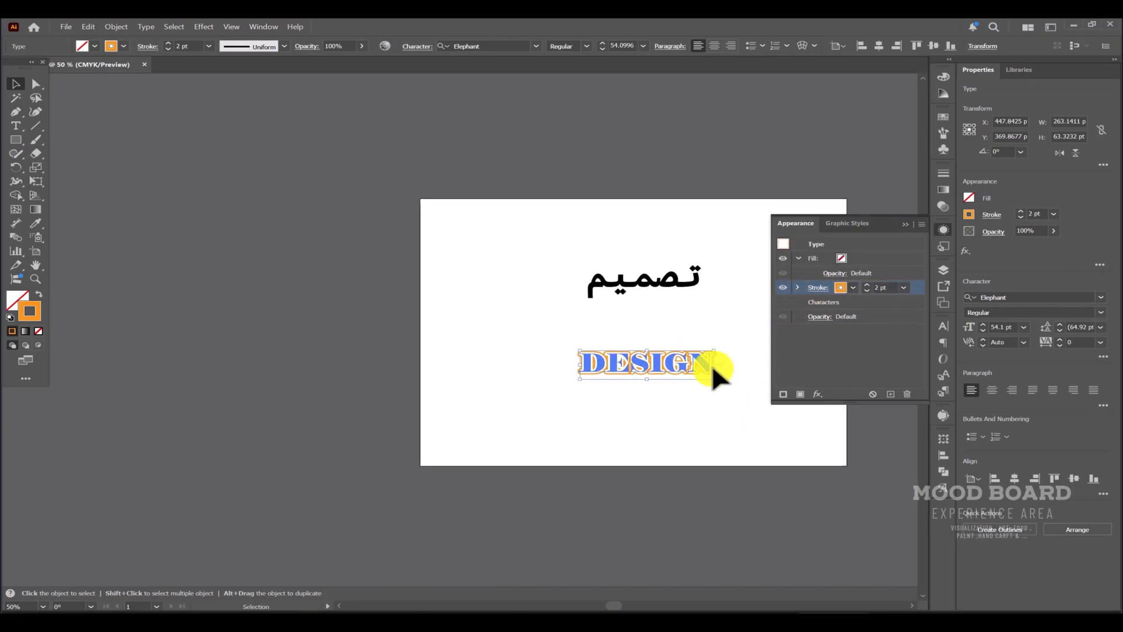
Add a Pathfinder Add effect to the same stroke.
{"action": "scroll", "coordinate": [712, 363], "scroll_direction": "up", "scroll_amount": 2}
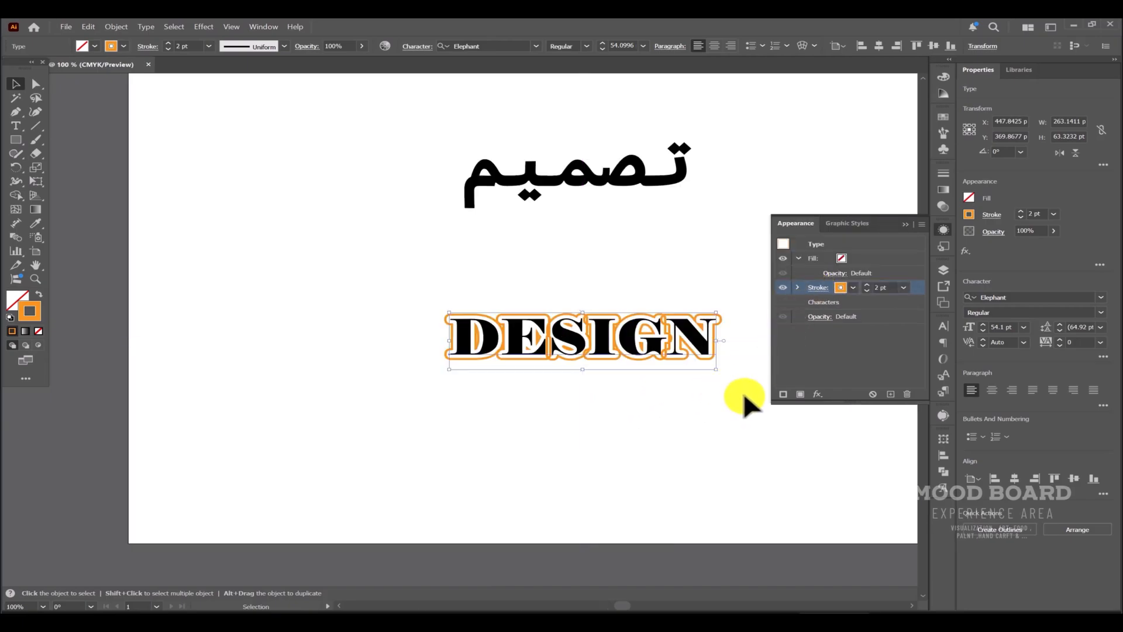
{"action": "left_click", "coordinate": [817, 393]}
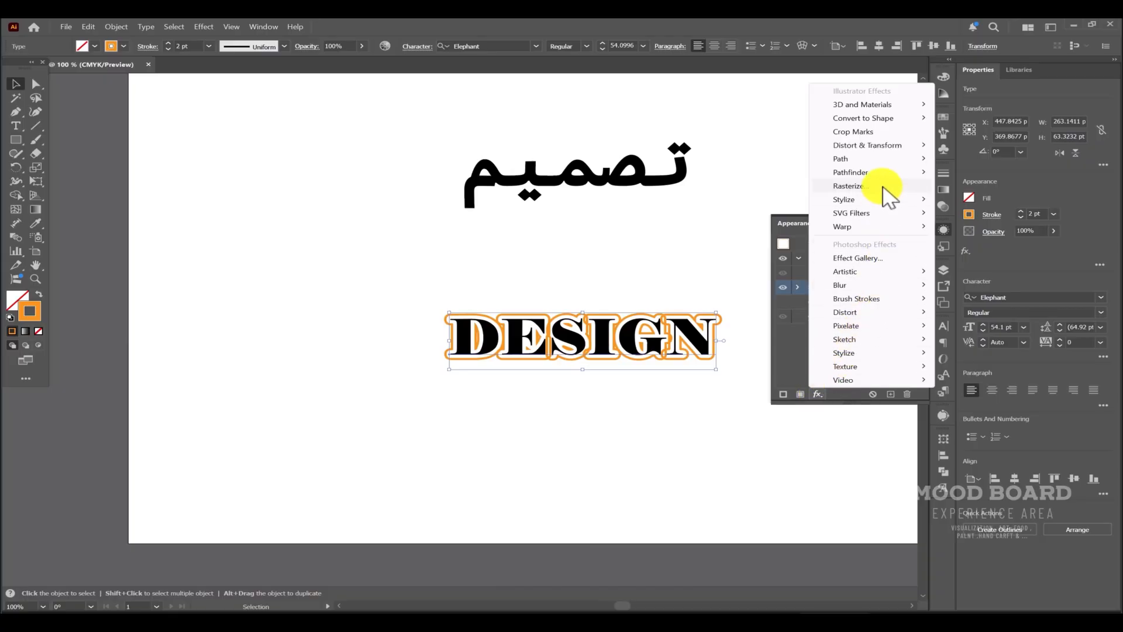
{"action": "mouse_move", "coordinate": [884, 174]}
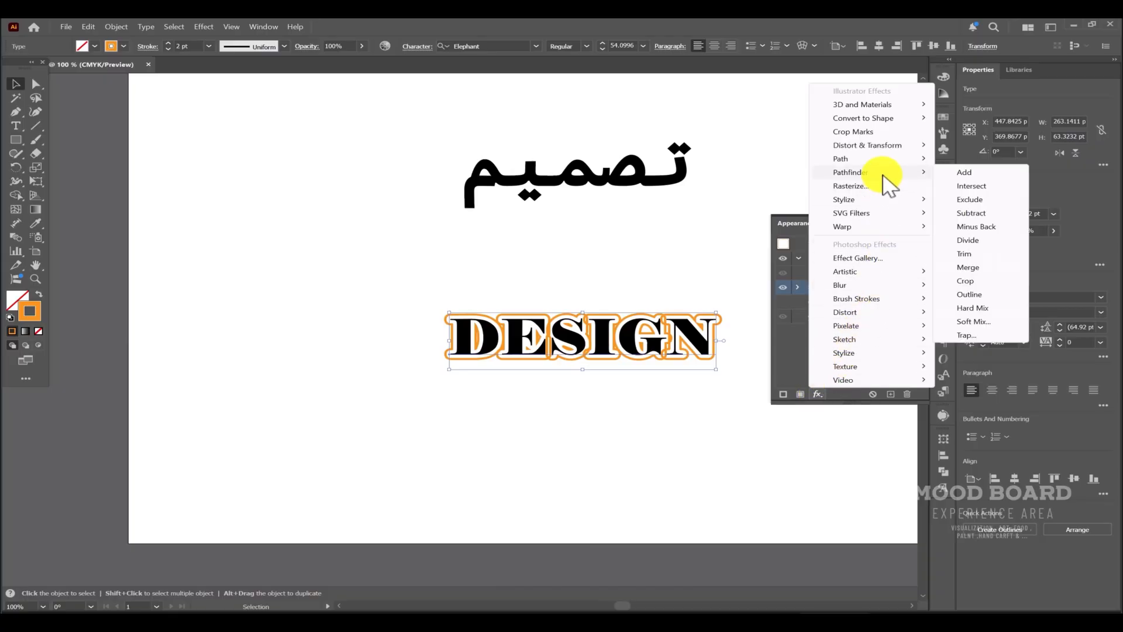
{"action": "left_click", "coordinate": [984, 174]}
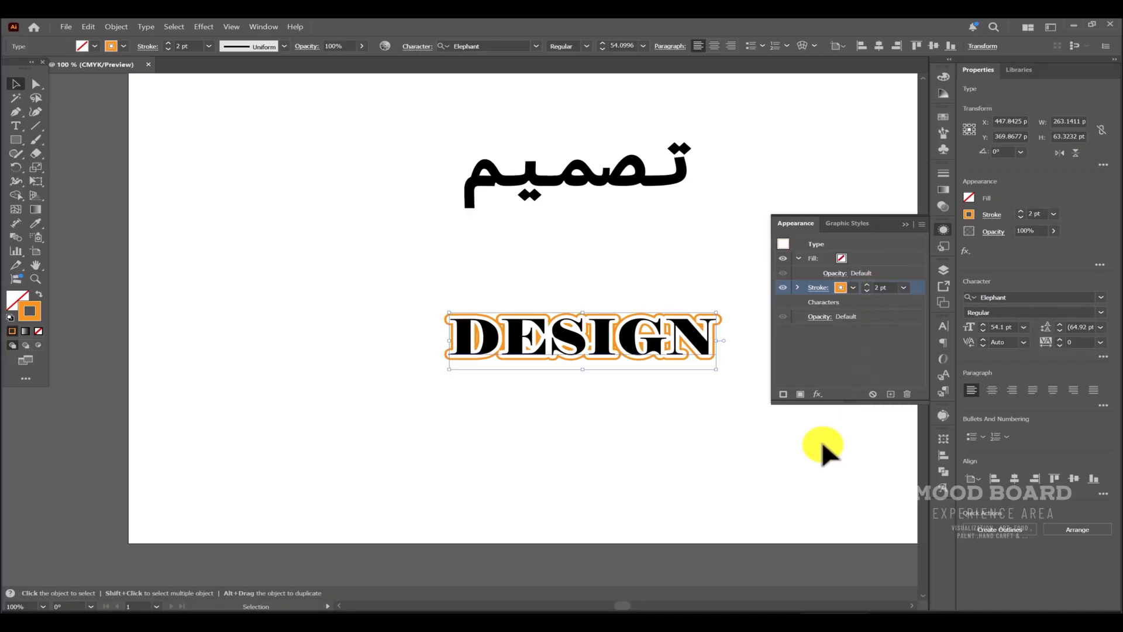
Apply a Transform effect to the stroke moving 1 pt horizontally and 1 pt vertically with 60 copies.
{"action": "left_click", "coordinate": [818, 396]}
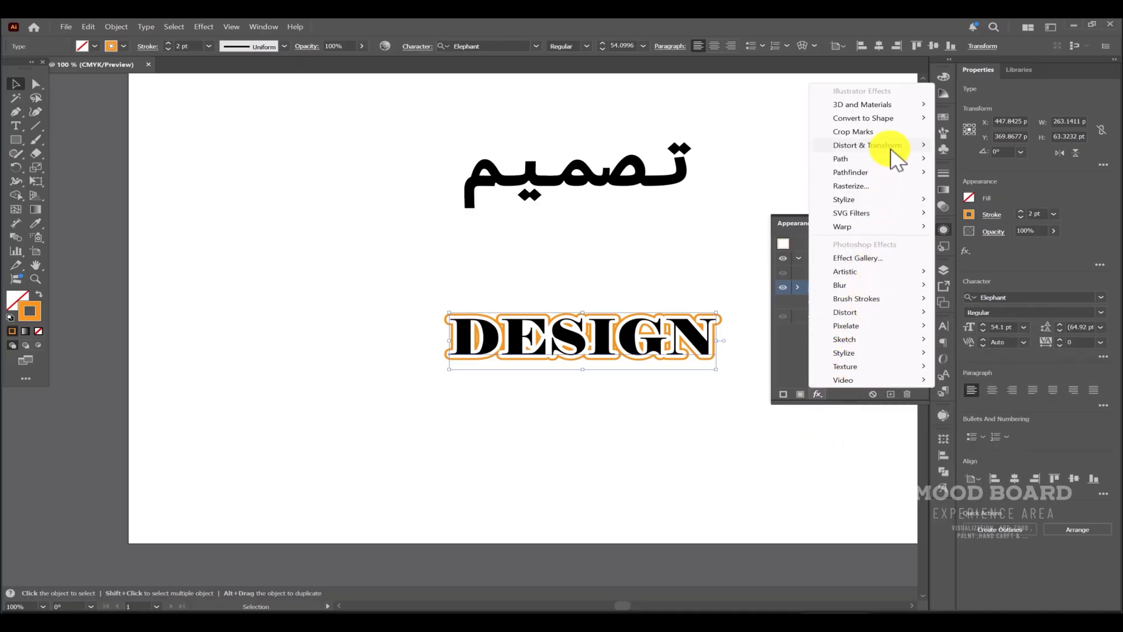
{"action": "mouse_move", "coordinate": [924, 151]}
{"action": "left_click", "coordinate": [971, 186]}
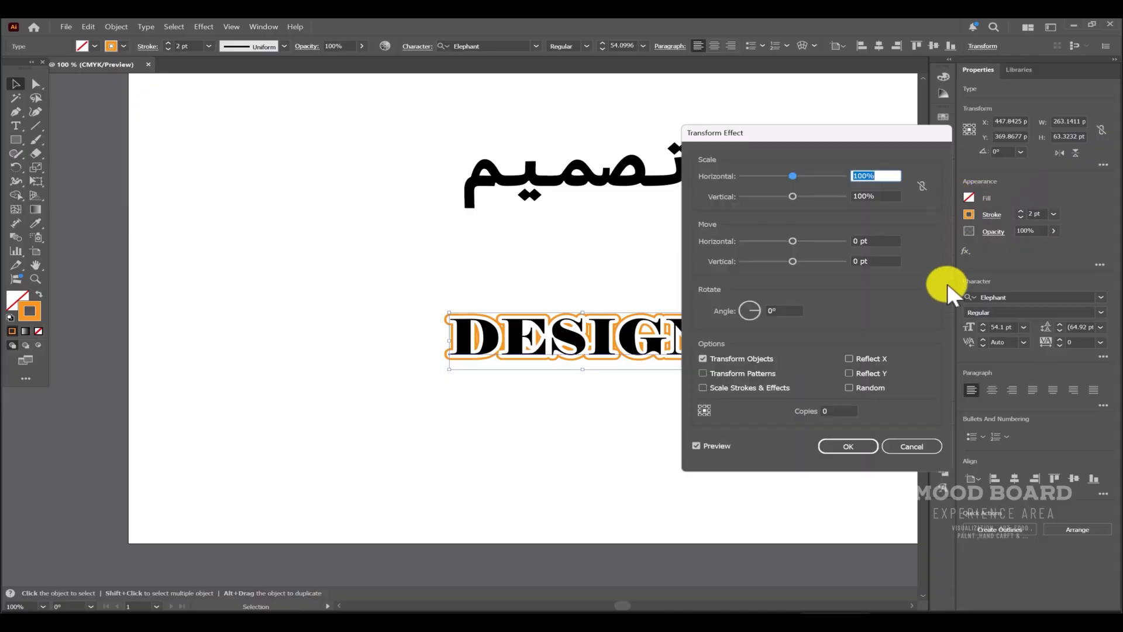
{"action": "left_click", "coordinate": [850, 240]}
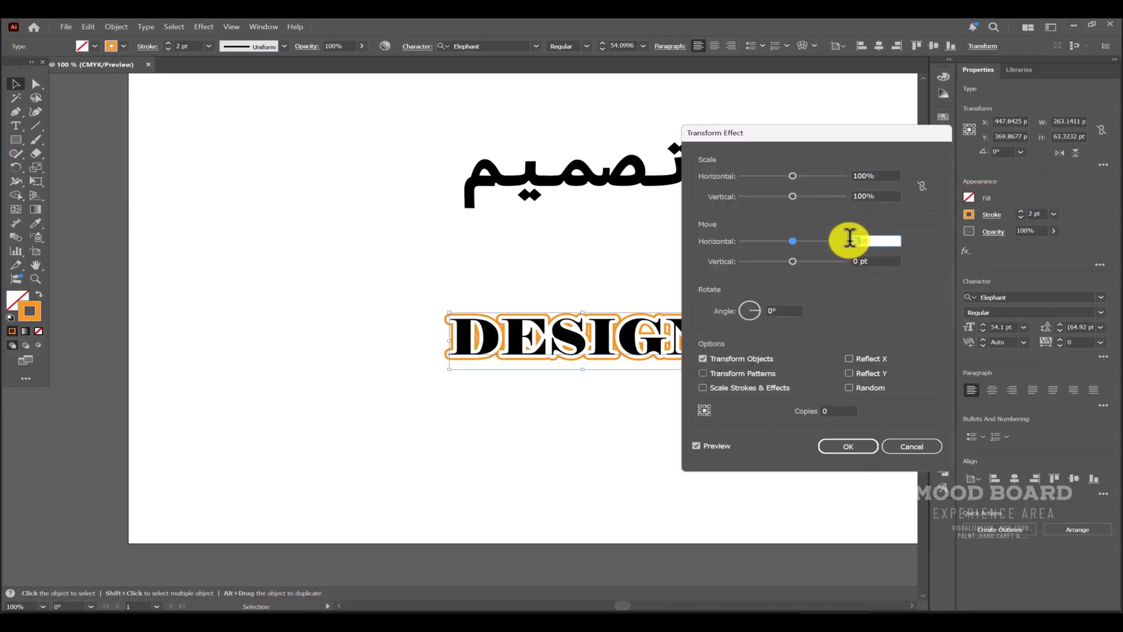
{"action": "type", "text": "1"}
{"action": "double_click", "coordinate": [856, 262]}
{"action": "type", "text": "1"}
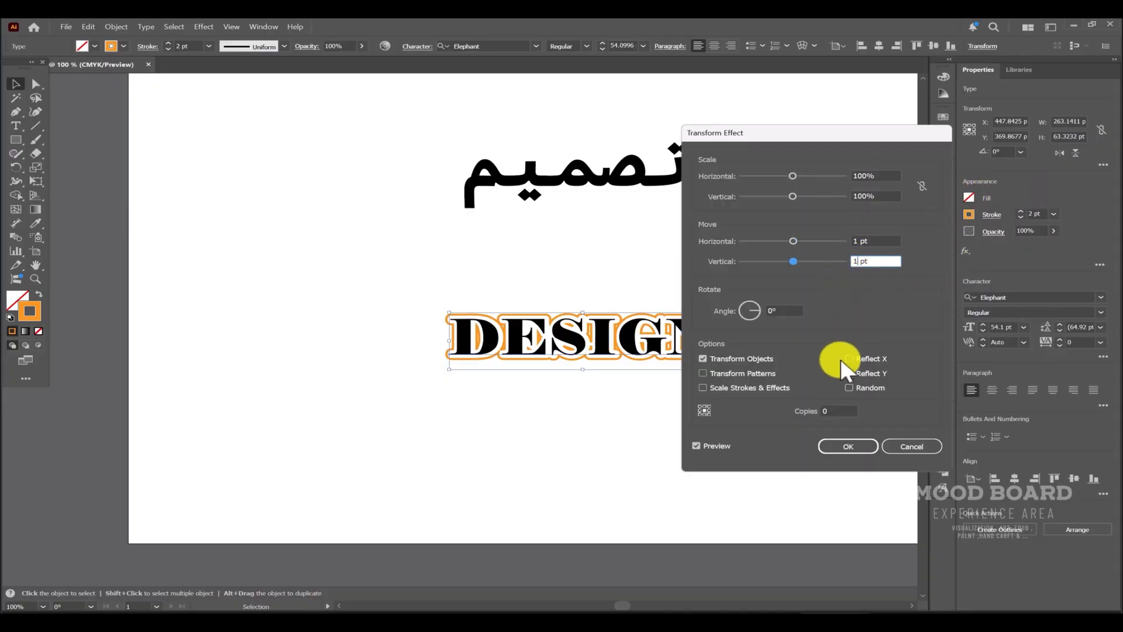
{"action": "double_click", "coordinate": [833, 410]}
{"action": "type", "text": "60"}
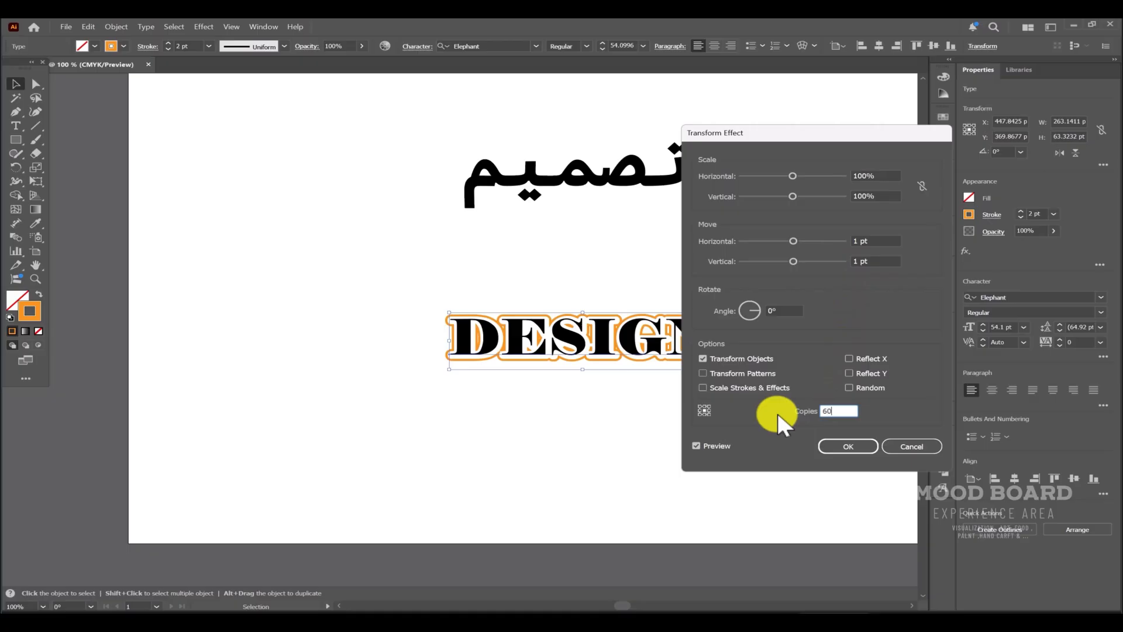
{"action": "left_click", "coordinate": [853, 448]}
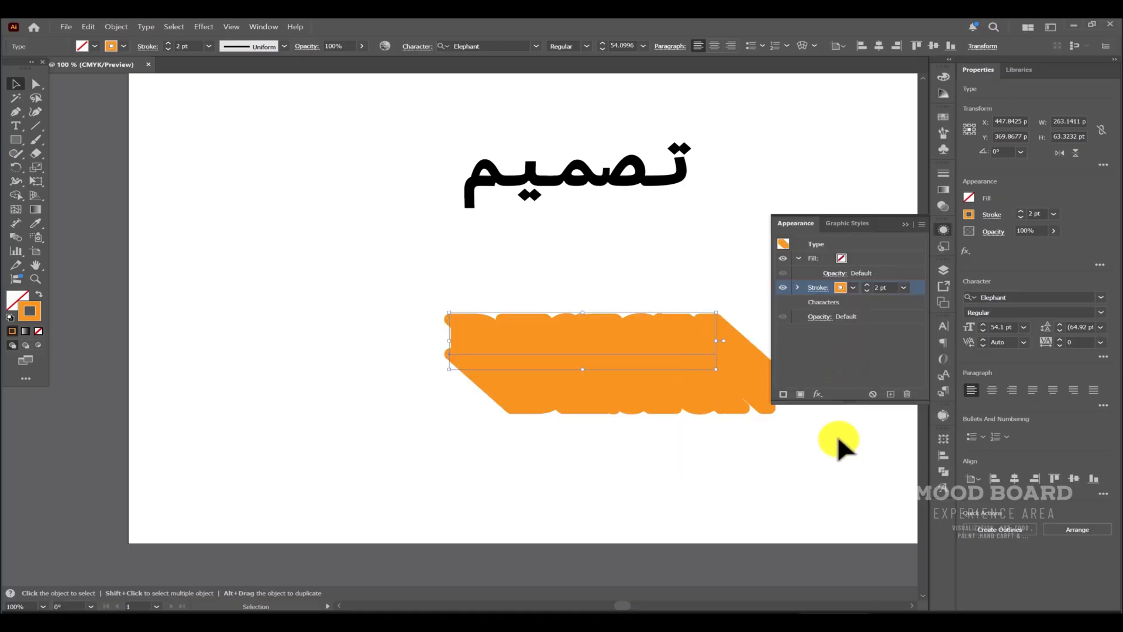
Set the DESIGN text's fill to black.
{"action": "left_click", "coordinate": [879, 304]}
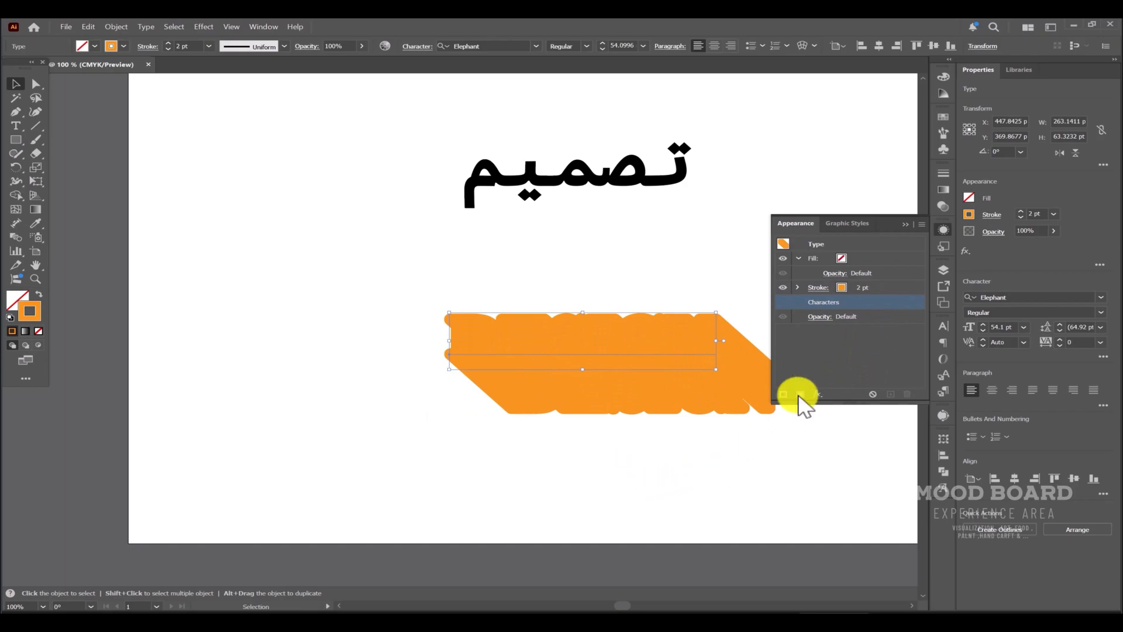
{"action": "left_click", "coordinate": [842, 258]}
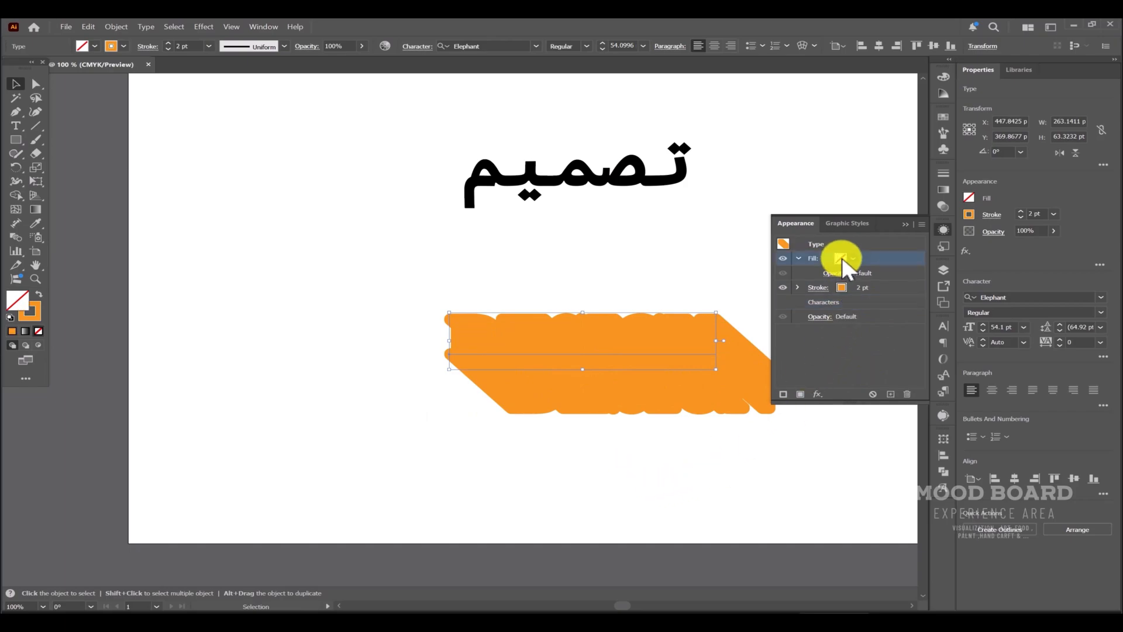
{"action": "left_click", "coordinate": [849, 255]}
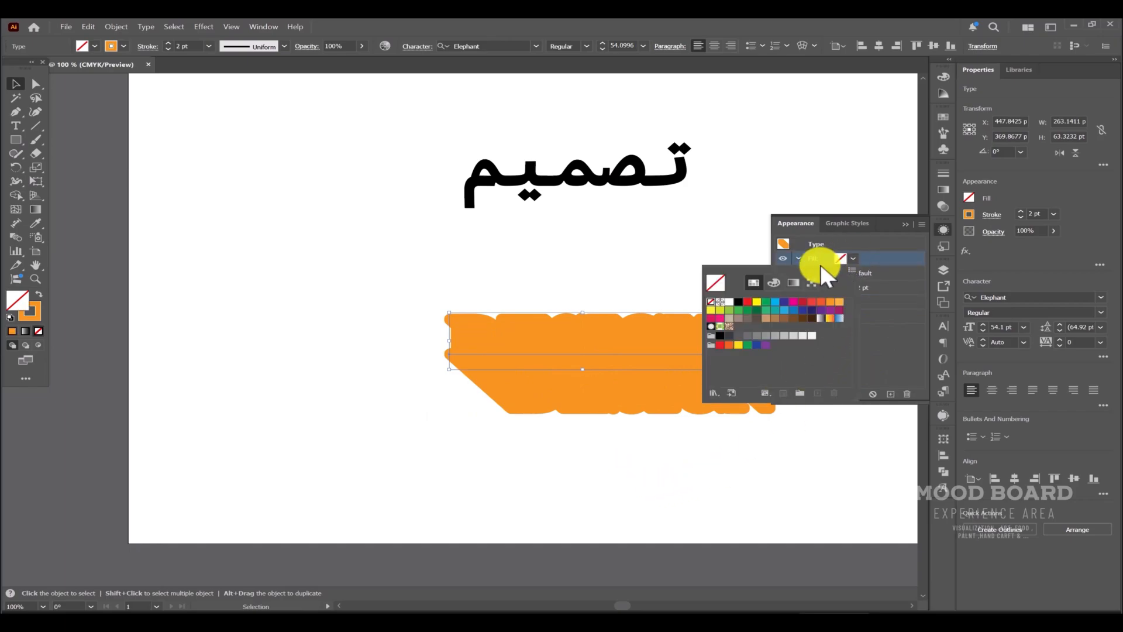
{"action": "left_click", "coordinate": [737, 303]}
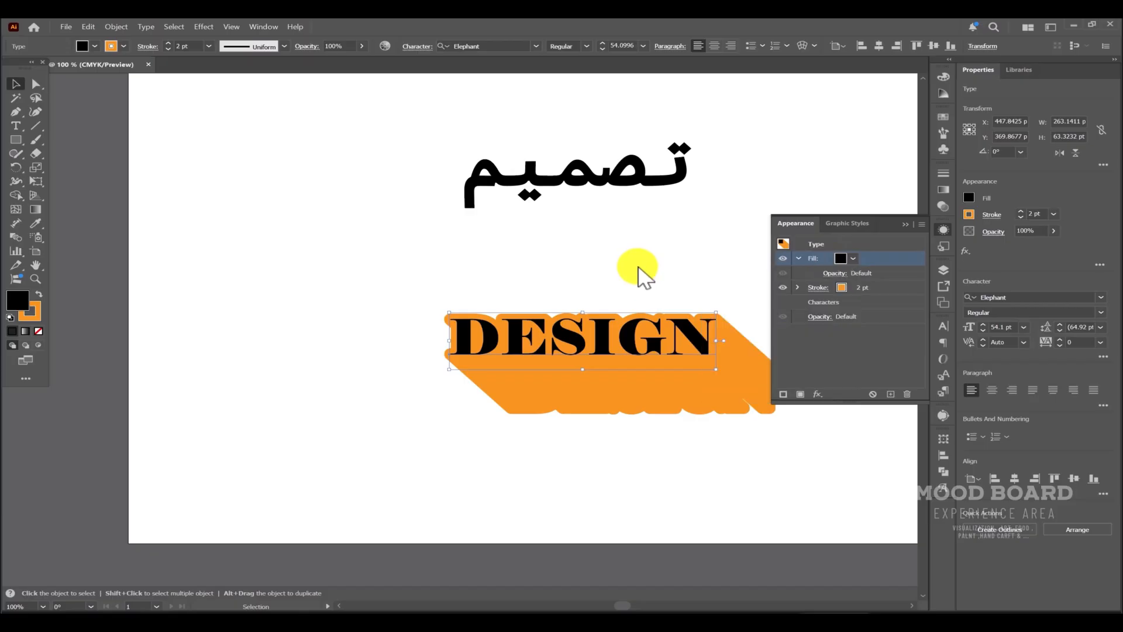
Expand the stroke's effects and move the Transform effect above Offset Path and Add.
{"action": "left_click", "coordinate": [798, 288]}
{"action": "left_click", "coordinate": [871, 300]}
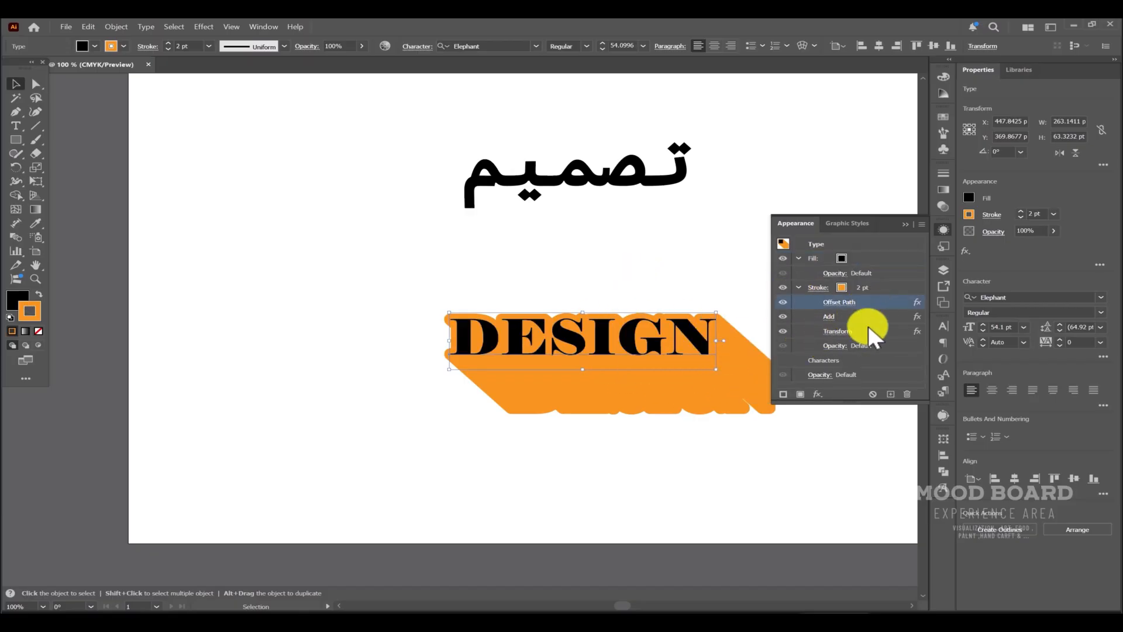
{"action": "left_click", "coordinate": [869, 327]}
{"action": "left_click_drag", "start_coordinate": [865, 328], "coordinate": [867, 297]}
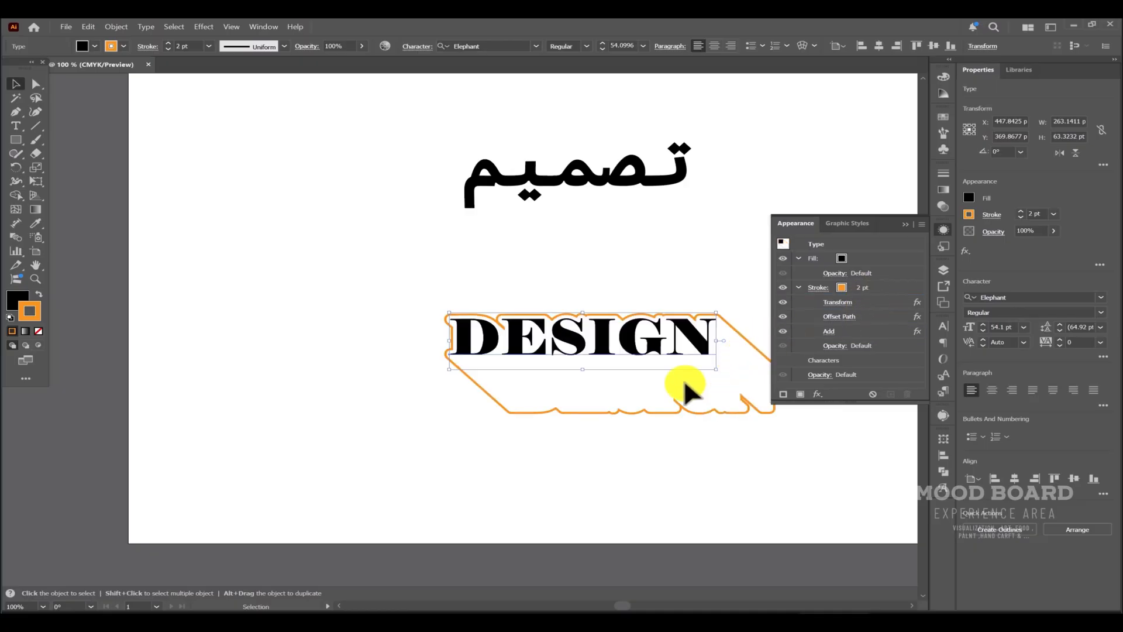
Duplicate the stroke together with its effects and select the copy.
{"action": "left_click", "coordinate": [904, 285]}
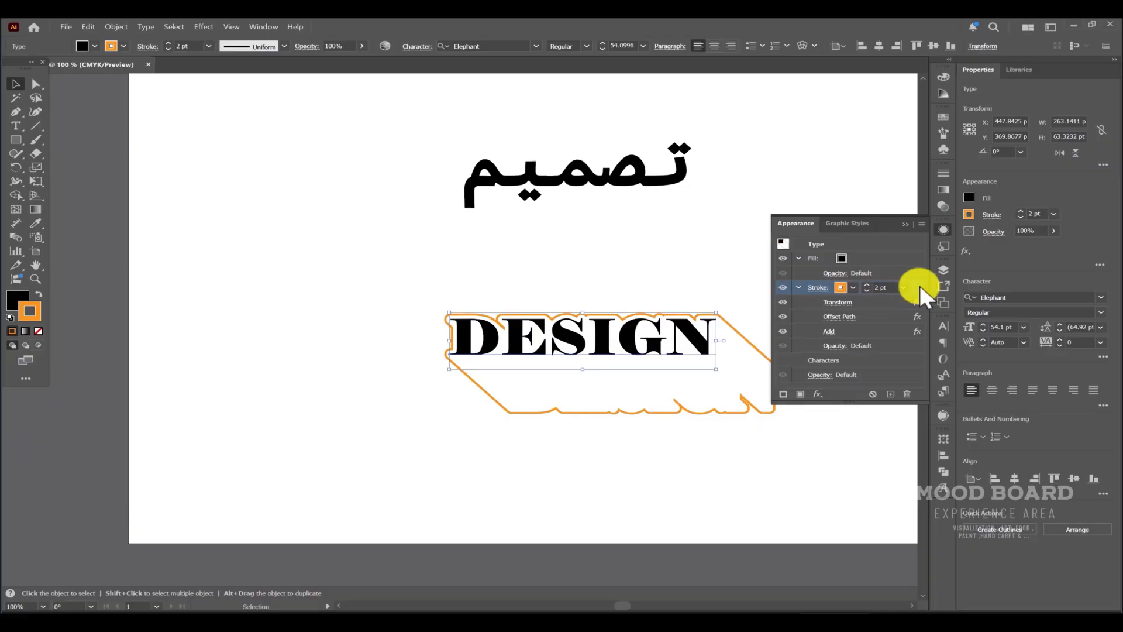
{"action": "left_click_drag", "start_coordinate": [918, 289], "coordinate": [891, 398]}
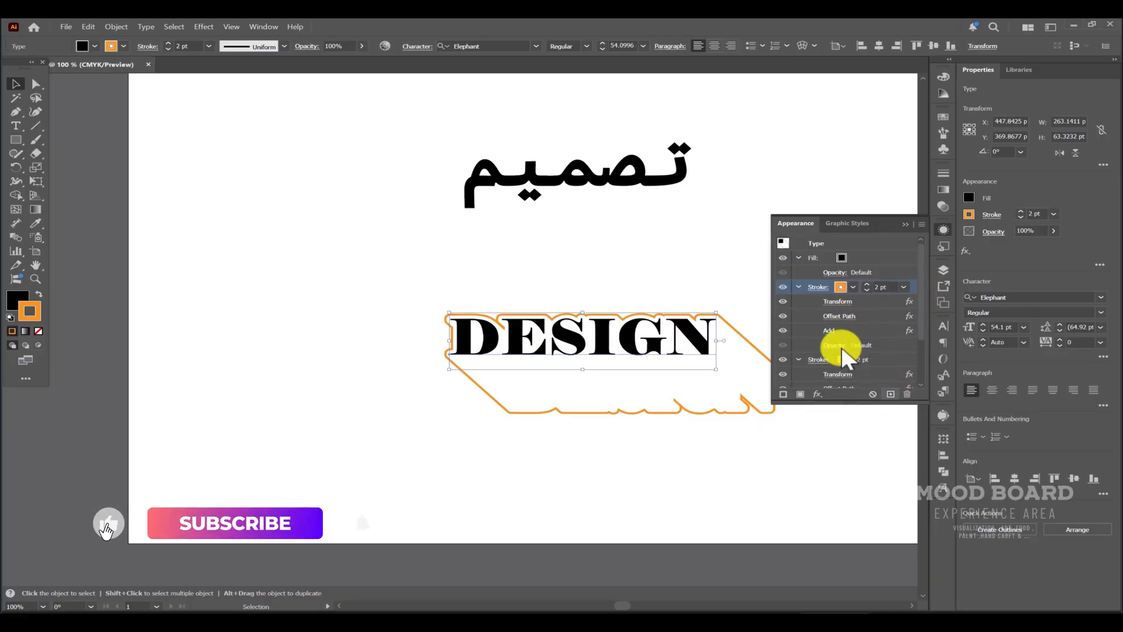
{"action": "left_click", "coordinate": [883, 358]}
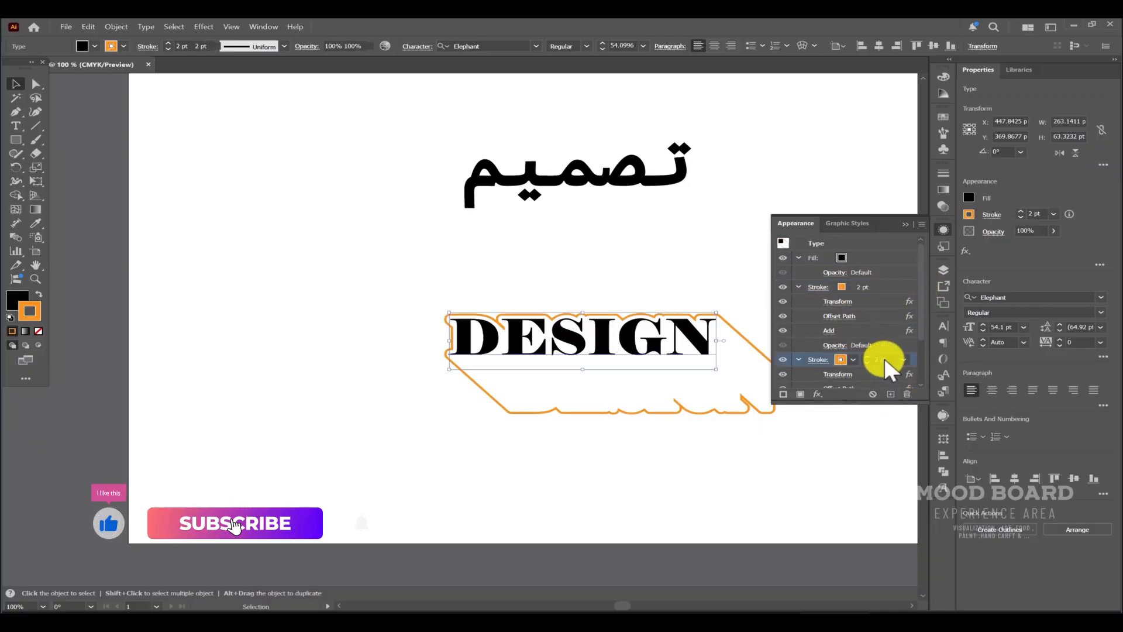
Set the duplicated stroke's colour to cyan blue.
{"action": "left_click", "coordinate": [853, 359]}
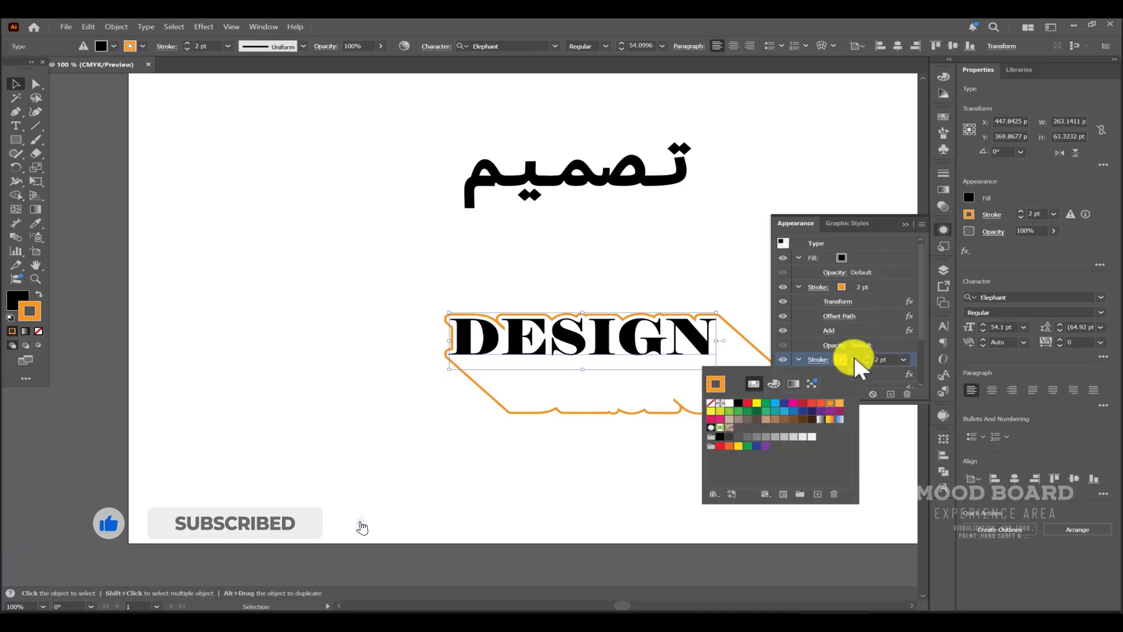
{"action": "left_click", "coordinate": [774, 404]}
{"action": "left_click", "coordinate": [879, 377]}
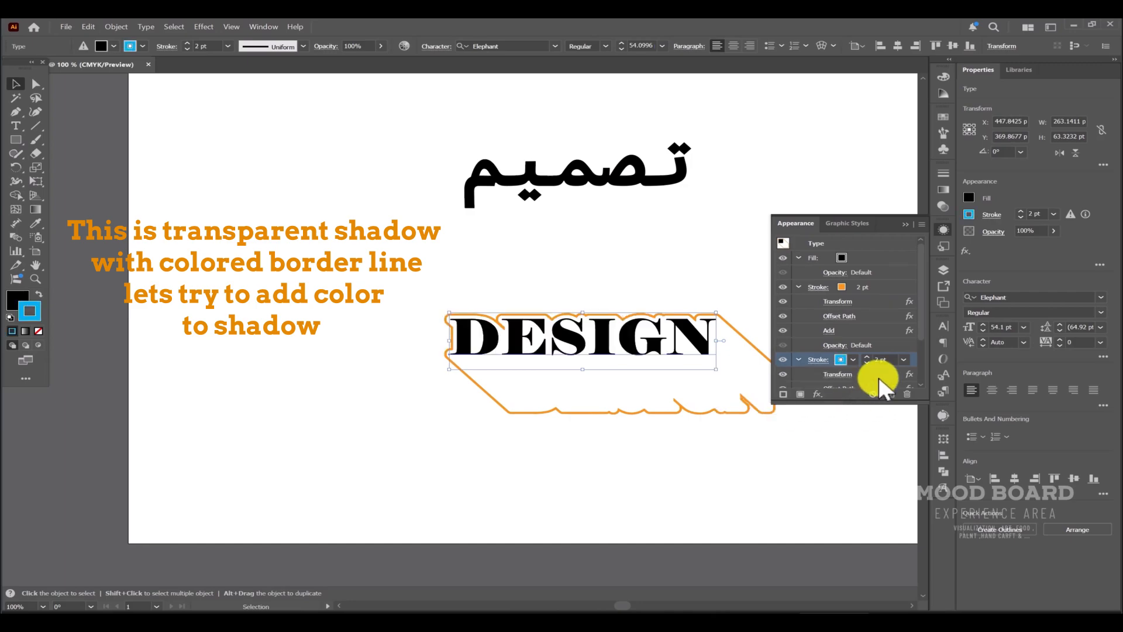
Move the second stroke's Transform effect below Offset Path and Add, then deselect the text.
{"action": "scroll", "coordinate": [878, 358], "scroll_direction": "down", "scroll_amount": 3}
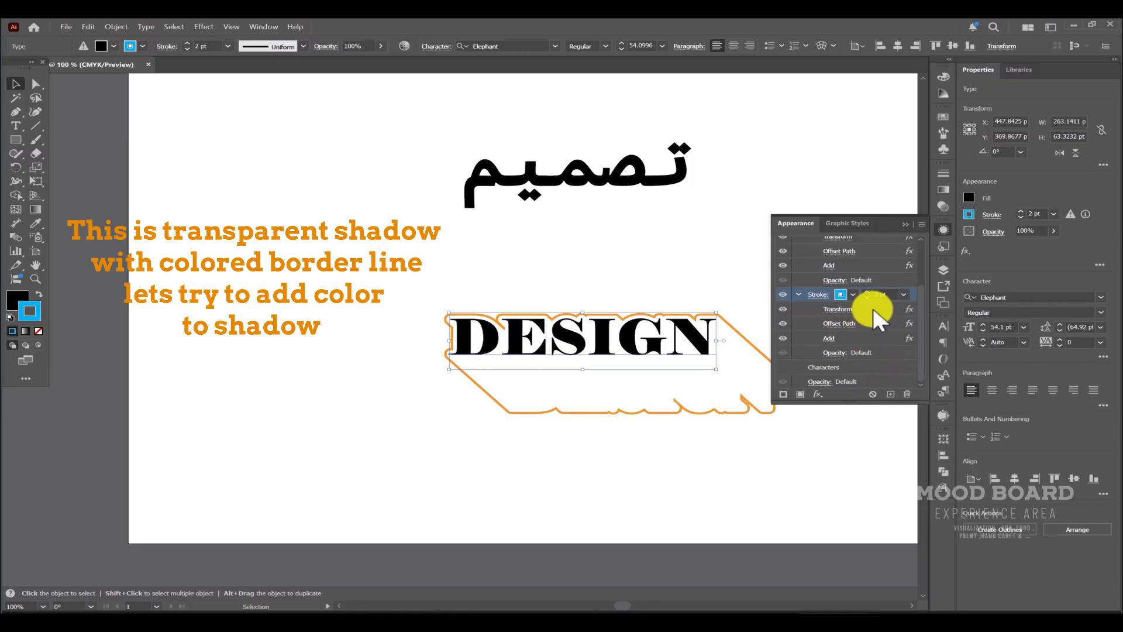
{"action": "left_click_drag", "start_coordinate": [874, 307], "coordinate": [871, 347]}
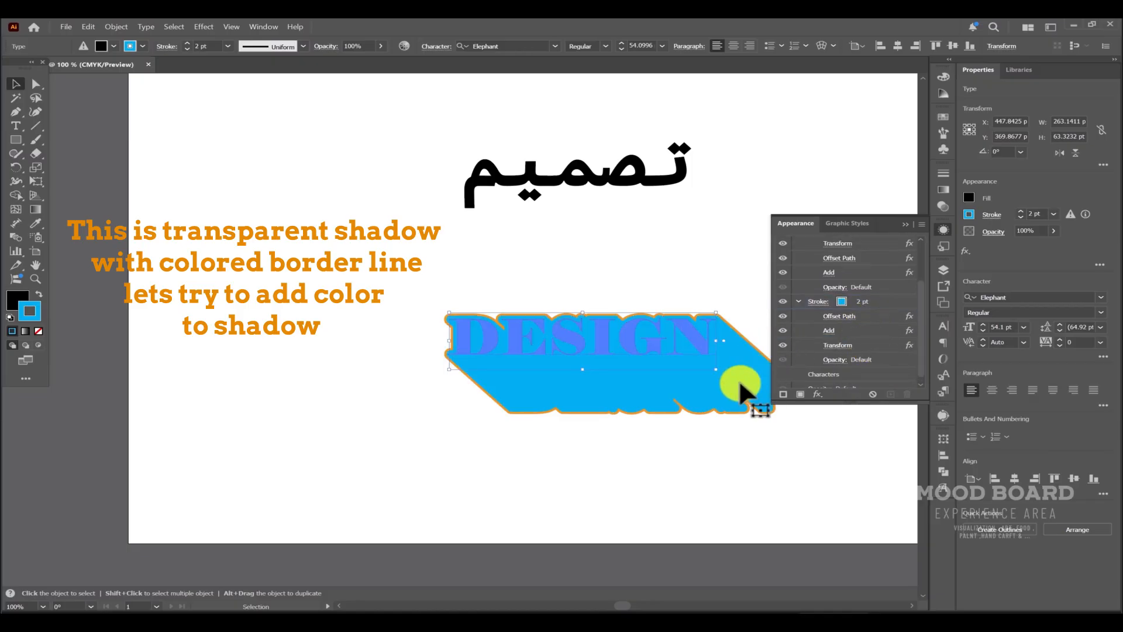
{"action": "left_click", "coordinate": [702, 285]}
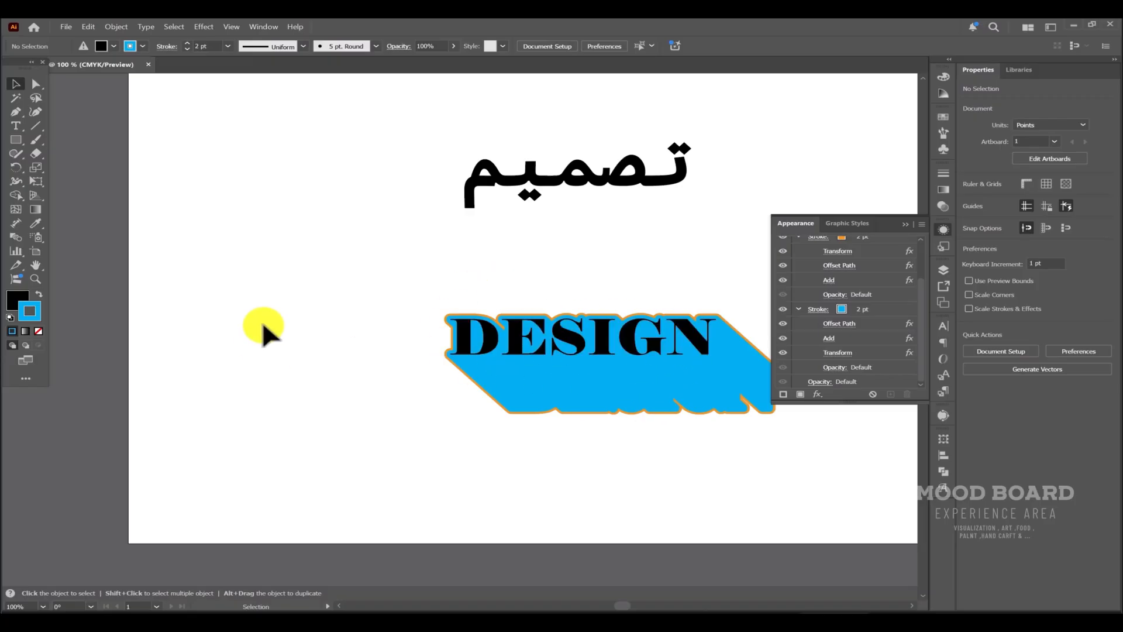
{"action": "scroll", "coordinate": [848, 342], "scroll_direction": "up", "scroll_amount": 3}
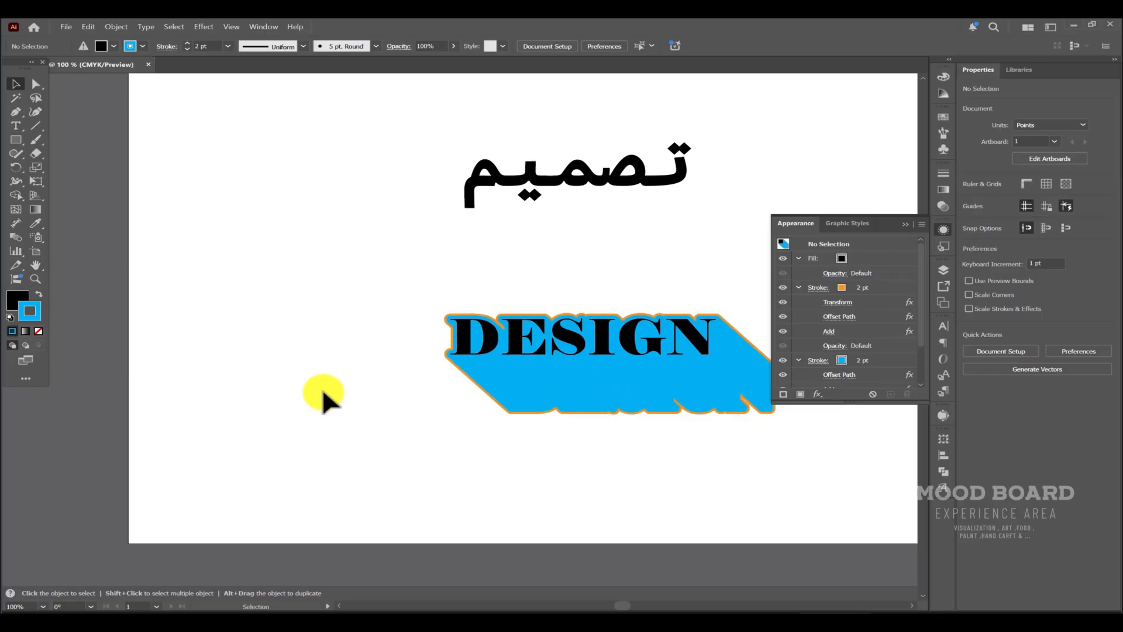
Select the Arabic word and give it a 2 pt orange stroke.
{"action": "left_click", "coordinate": [629, 171]}
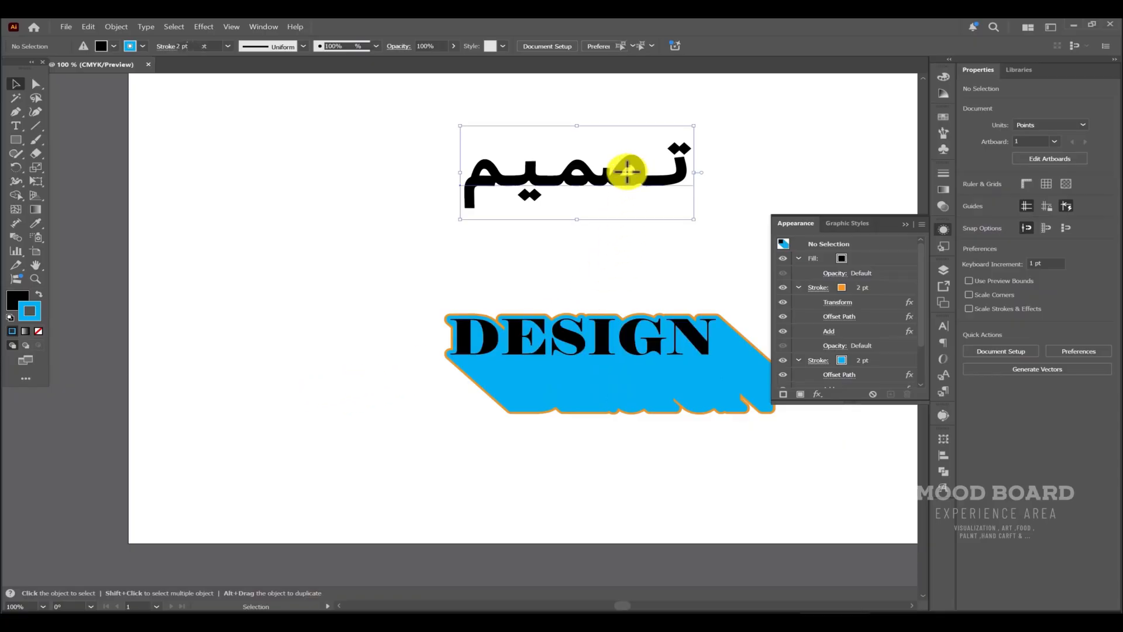
{"action": "left_click", "coordinate": [784, 395]}
{"action": "mouse_move", "coordinate": [918, 258]}
{"action": "left_mouse_down"}
{"action": "mouse_move", "coordinate": [910, 296]}
{"action": "mouse_move", "coordinate": [903, 281]}
{"action": "mouse_move", "coordinate": [906, 297]}
{"action": "mouse_move", "coordinate": [895, 287]}
{"action": "left_mouse_up"}
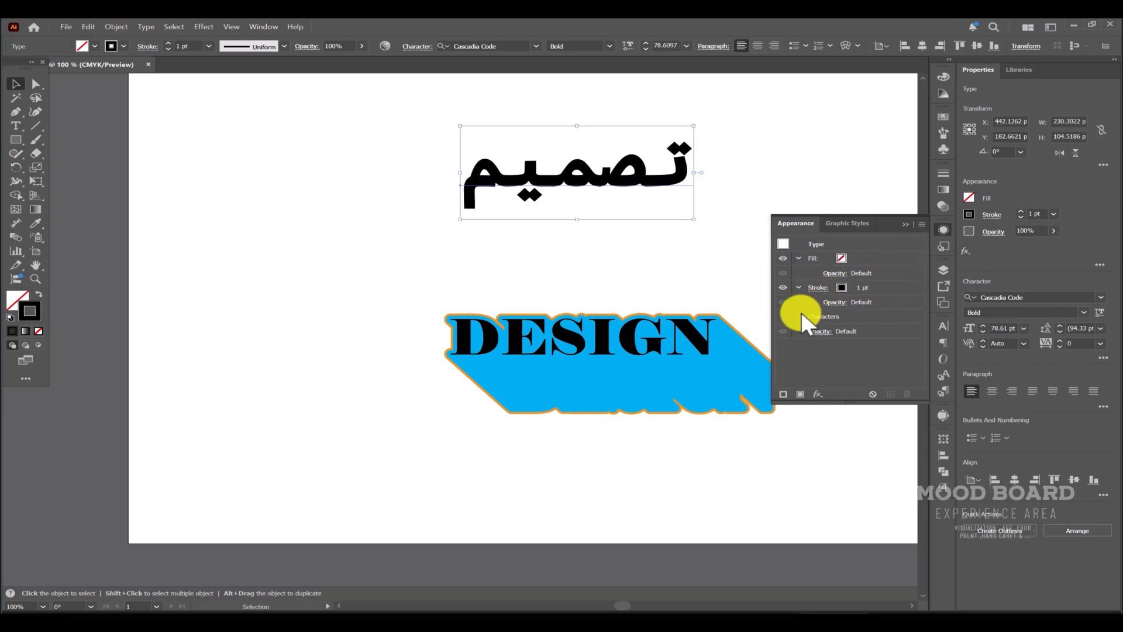
{"action": "left_click", "coordinate": [860, 285]}
{"action": "left_click", "coordinate": [868, 284]}
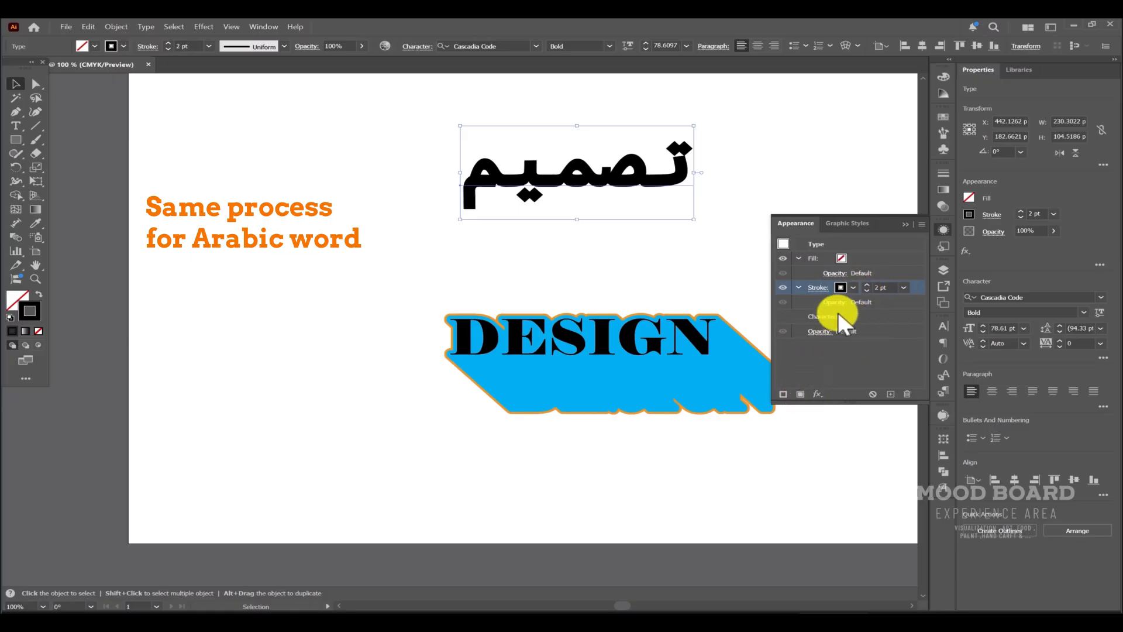
{"action": "left_click", "coordinate": [853, 289]}
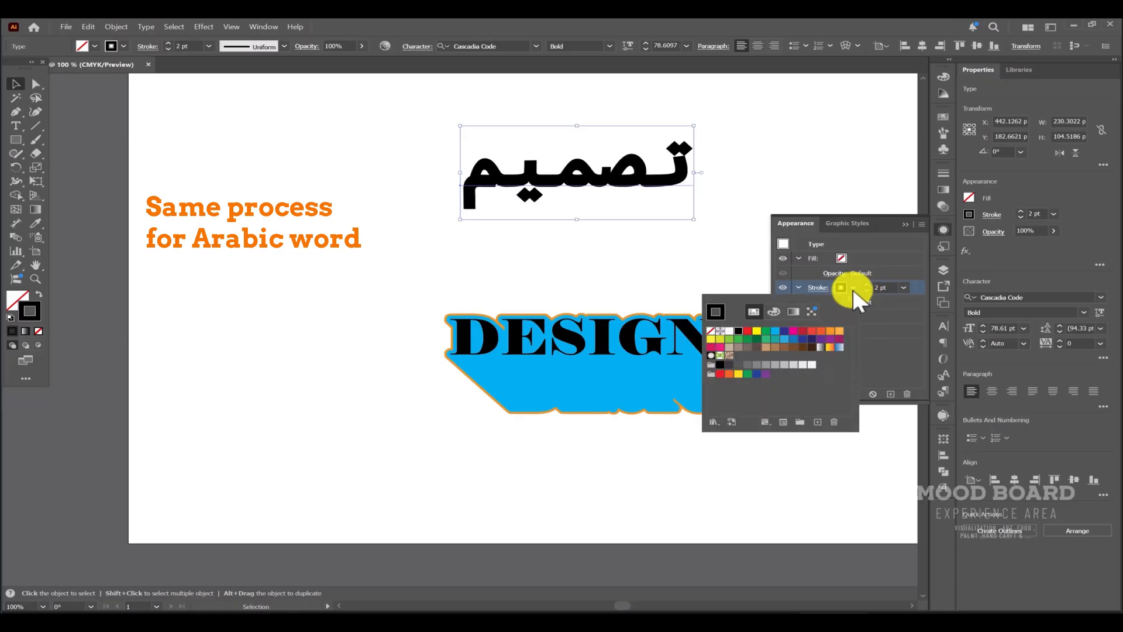
{"action": "left_click", "coordinate": [839, 331]}
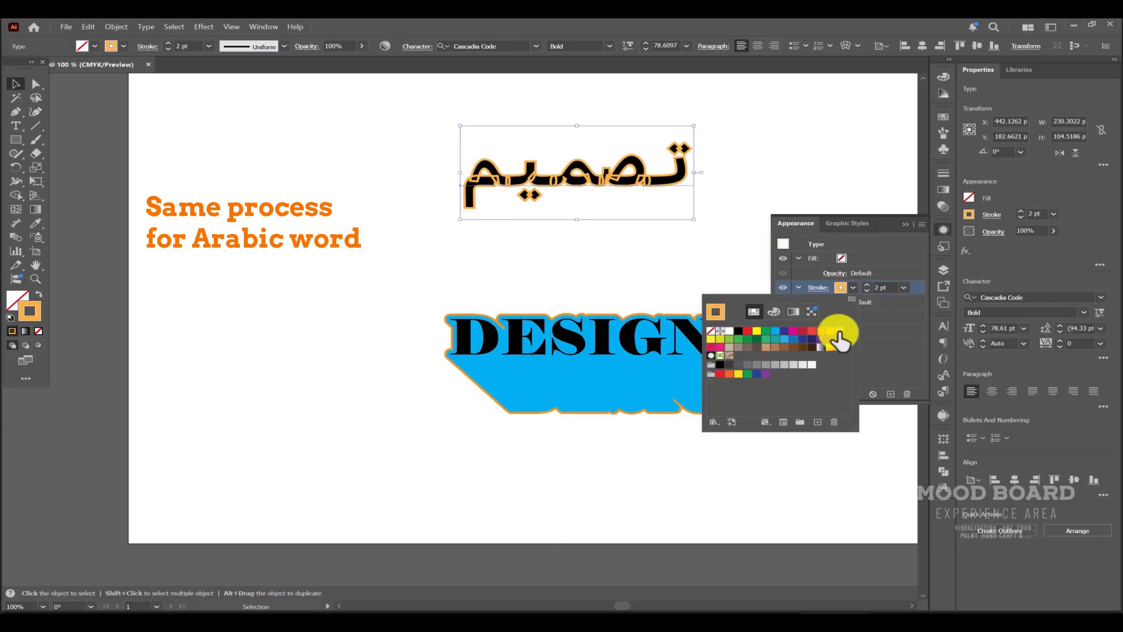
{"action": "left_click", "coordinate": [892, 345]}
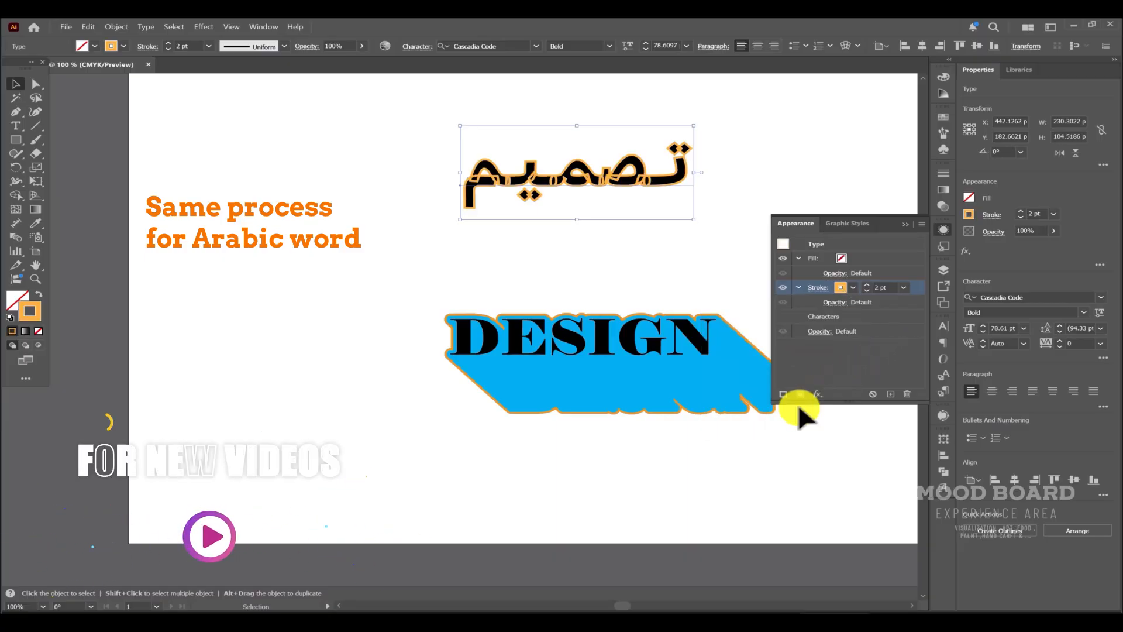
Apply an Offset Path effect of 5 pt to the Arabic word's stroke.
{"action": "left_click", "coordinate": [817, 394]}
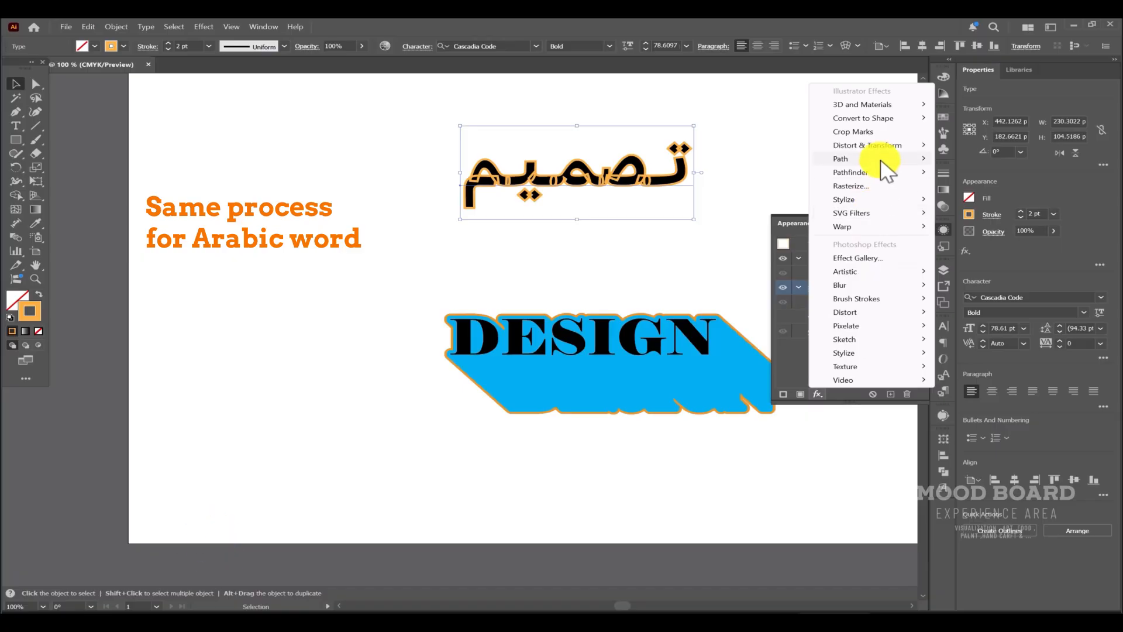
{"action": "mouse_move", "coordinate": [879, 156]}
{"action": "left_click", "coordinate": [971, 158]}
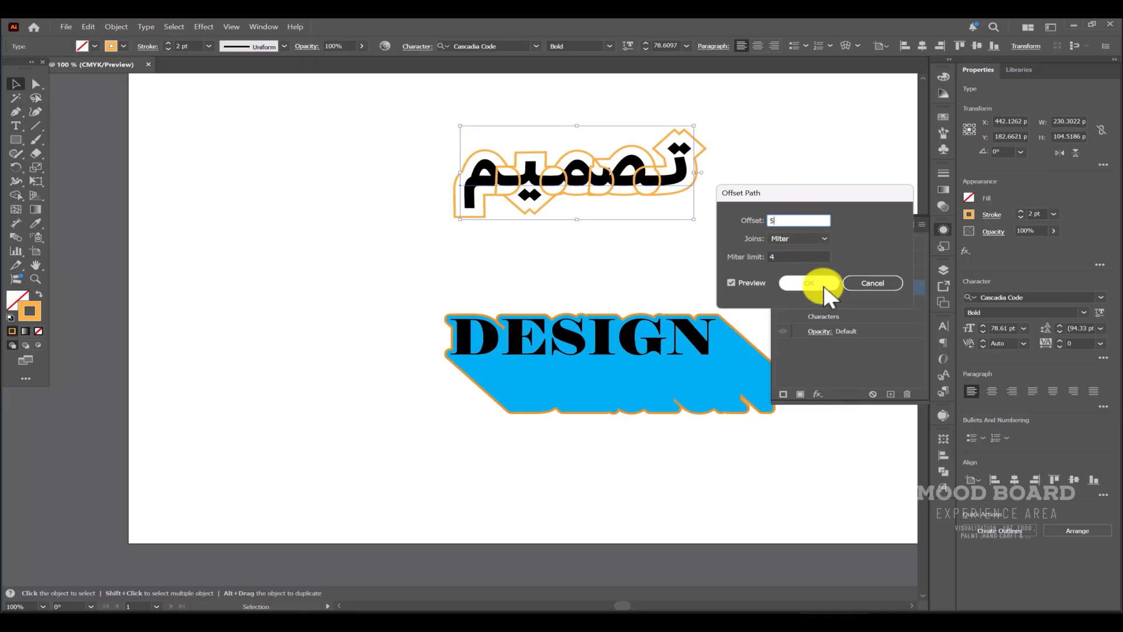
{"action": "key", "text": "Tab"}
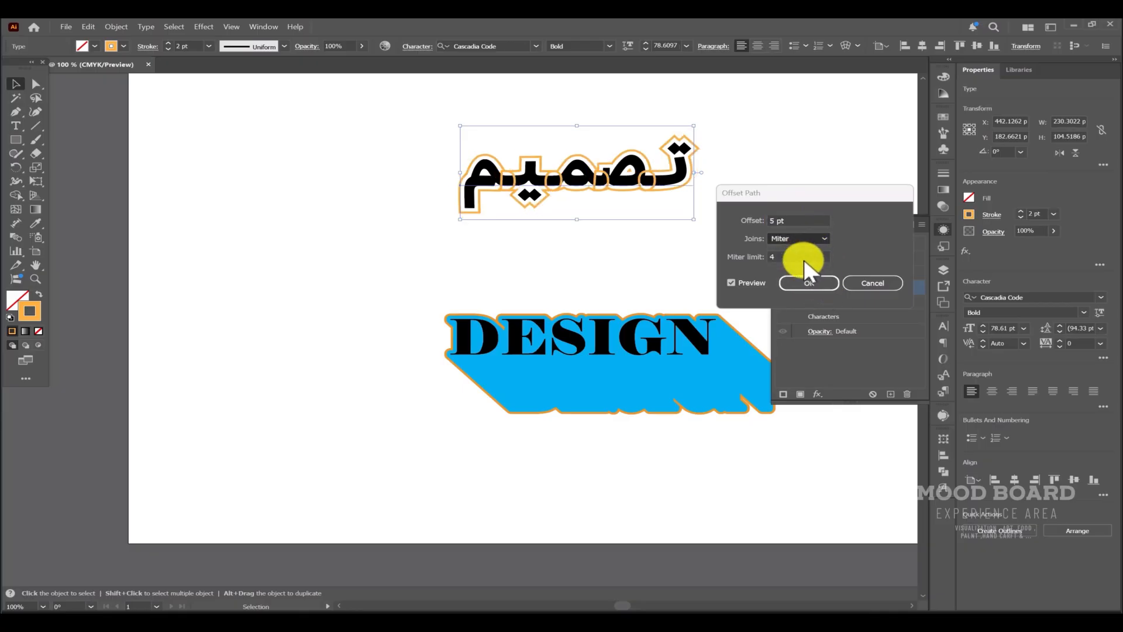
{"action": "key", "text": "Down"}
{"action": "left_click", "coordinate": [809, 284]}
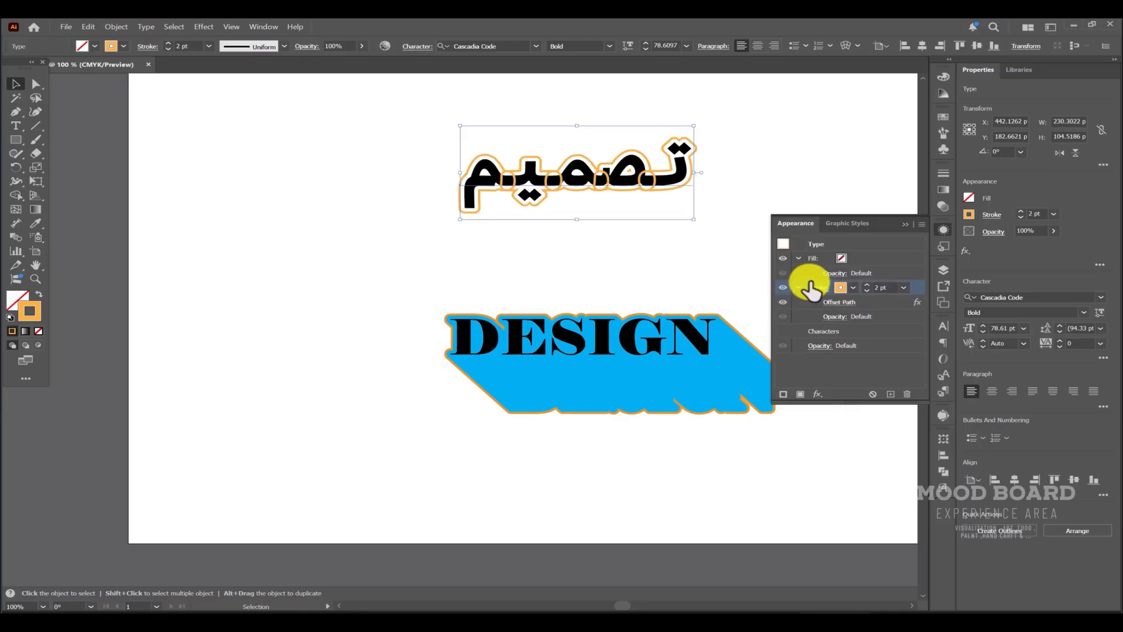
Add the Pathfinder Add effect to the Arabic word's stroke.
{"action": "left_click", "coordinate": [818, 393]}
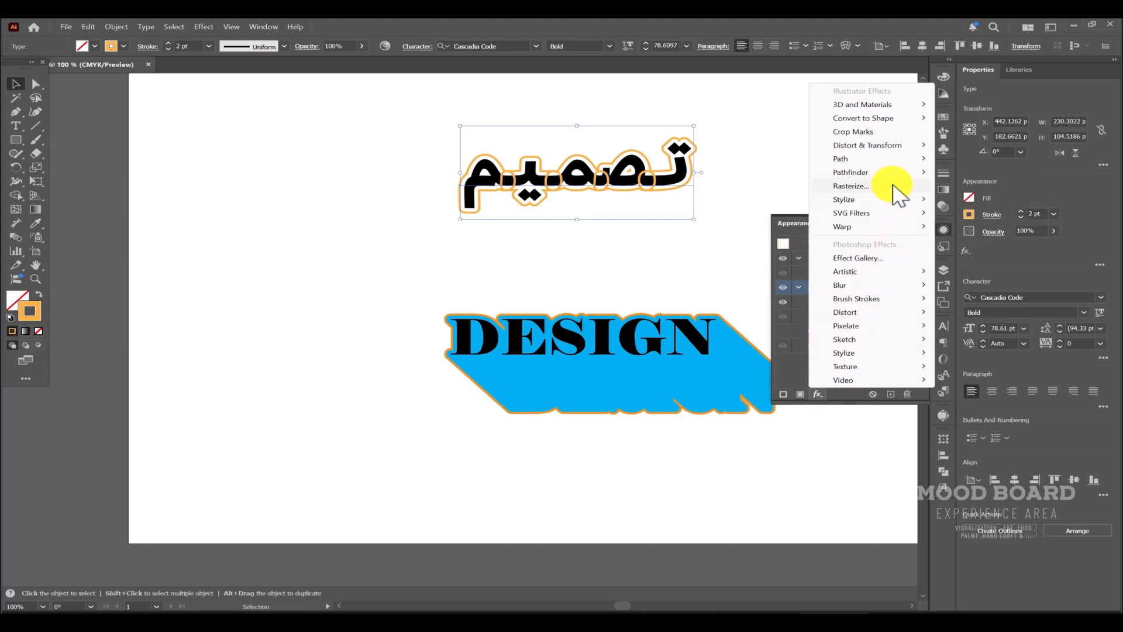
{"action": "mouse_move", "coordinate": [902, 175]}
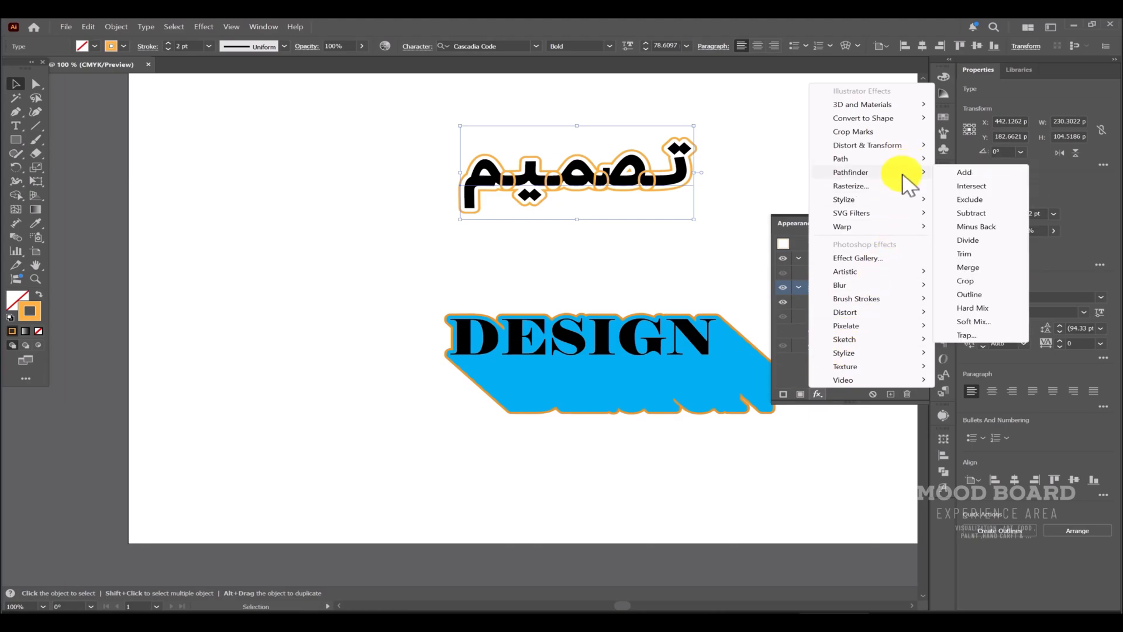
{"action": "left_click", "coordinate": [968, 173]}
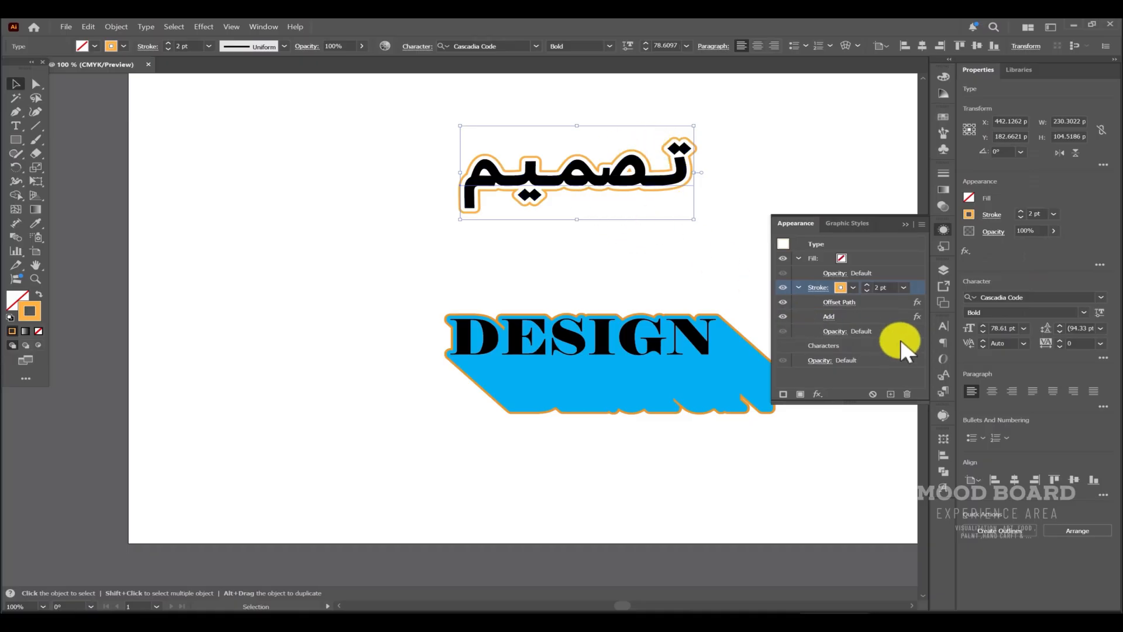
Add a Transform effect to the stroke moving 1 pt horizontally and 1 pt vertically with 60 copies.
{"action": "left_click", "coordinate": [818, 394]}
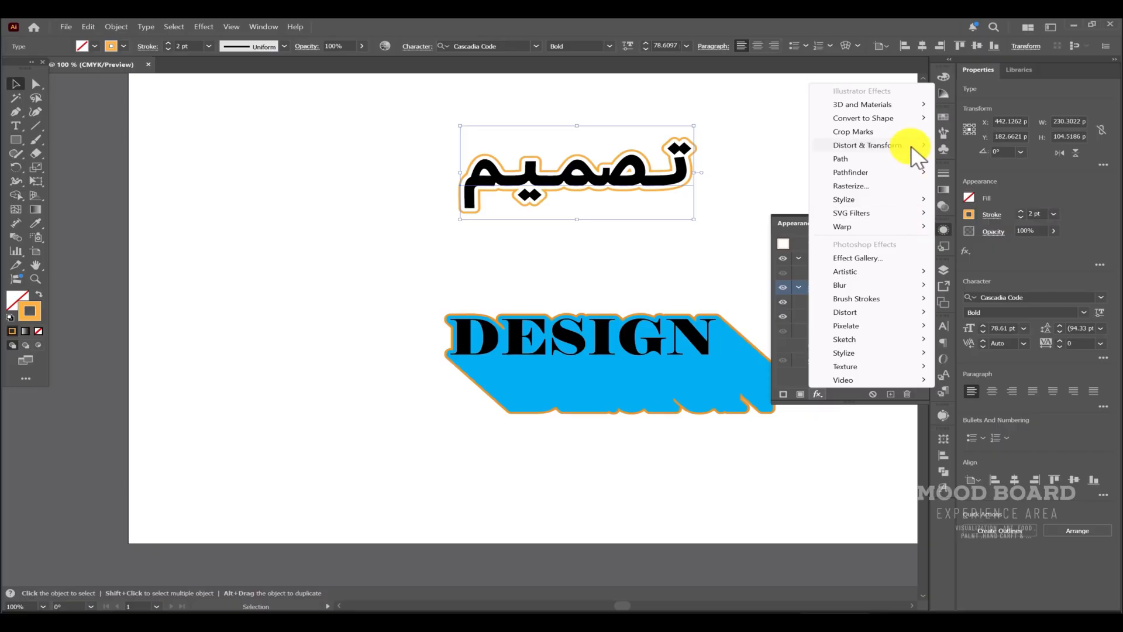
{"action": "mouse_move", "coordinate": [916, 152]}
{"action": "left_click", "coordinate": [989, 186]}
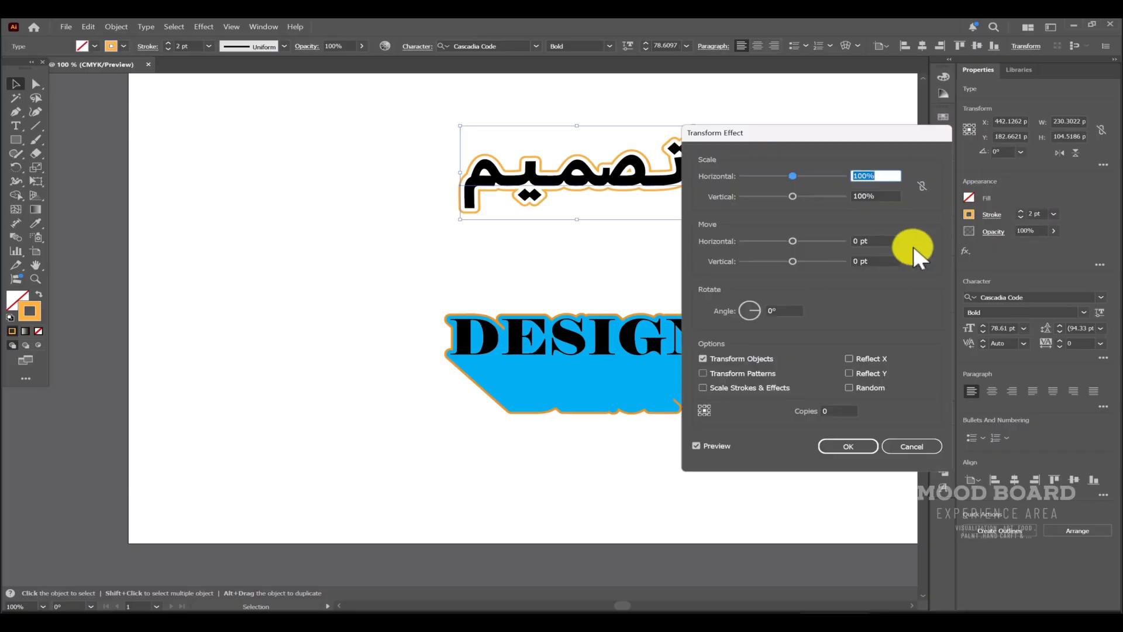
{"action": "left_click", "coordinate": [866, 240]}
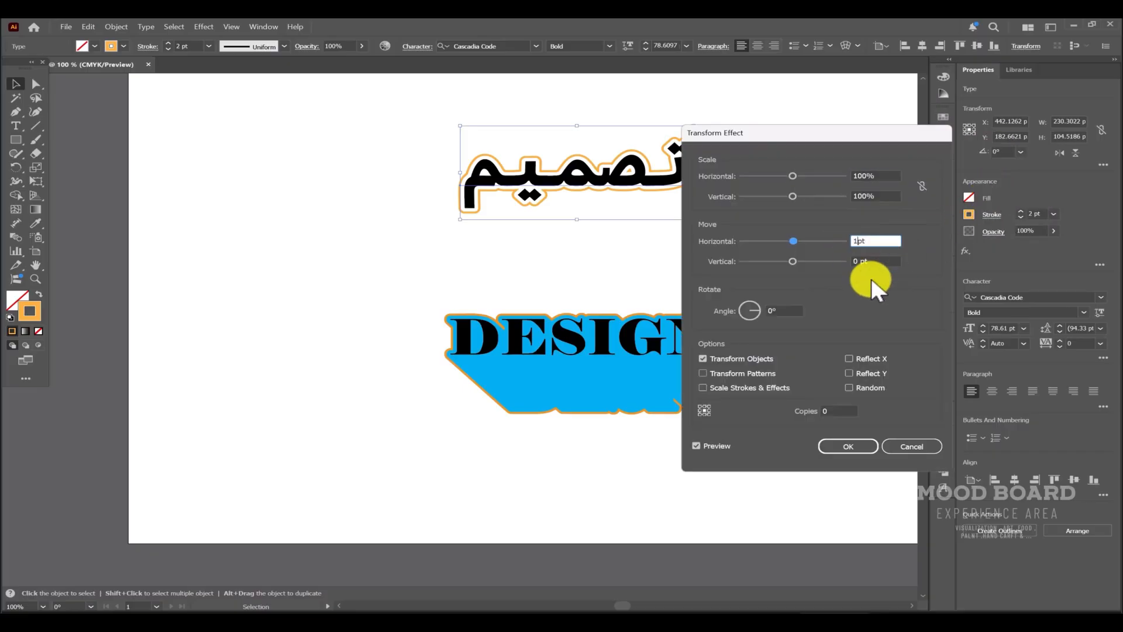
{"action": "left_click", "coordinate": [850, 260]}
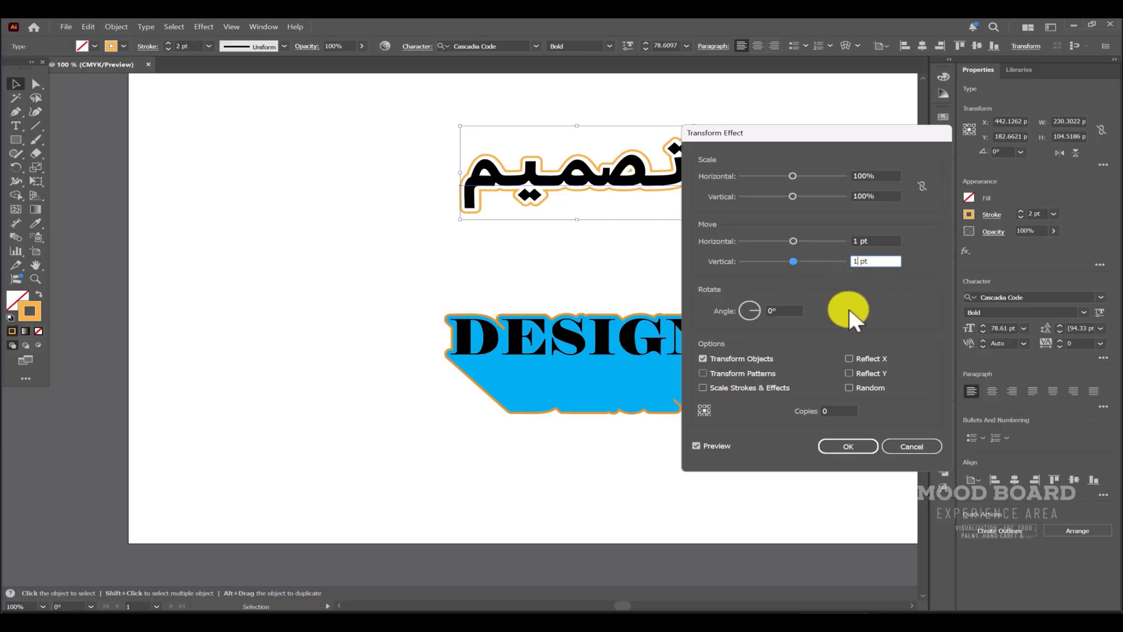
{"action": "left_click", "coordinate": [808, 410]}
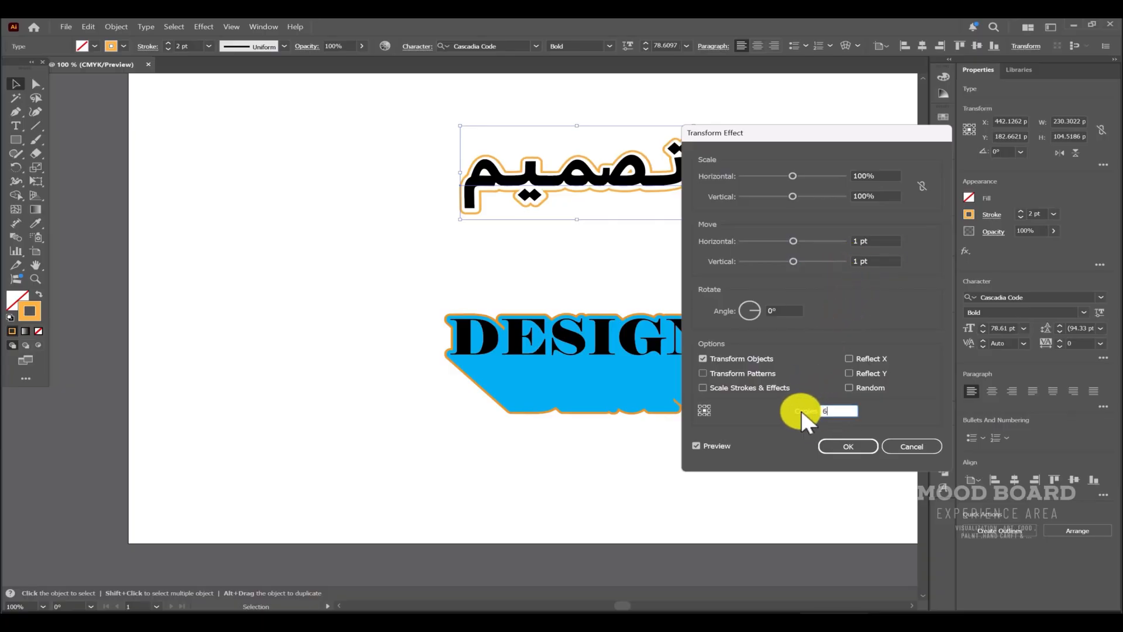
{"action": "type", "text": "60"}
{"action": "left_click", "coordinate": [850, 447]}
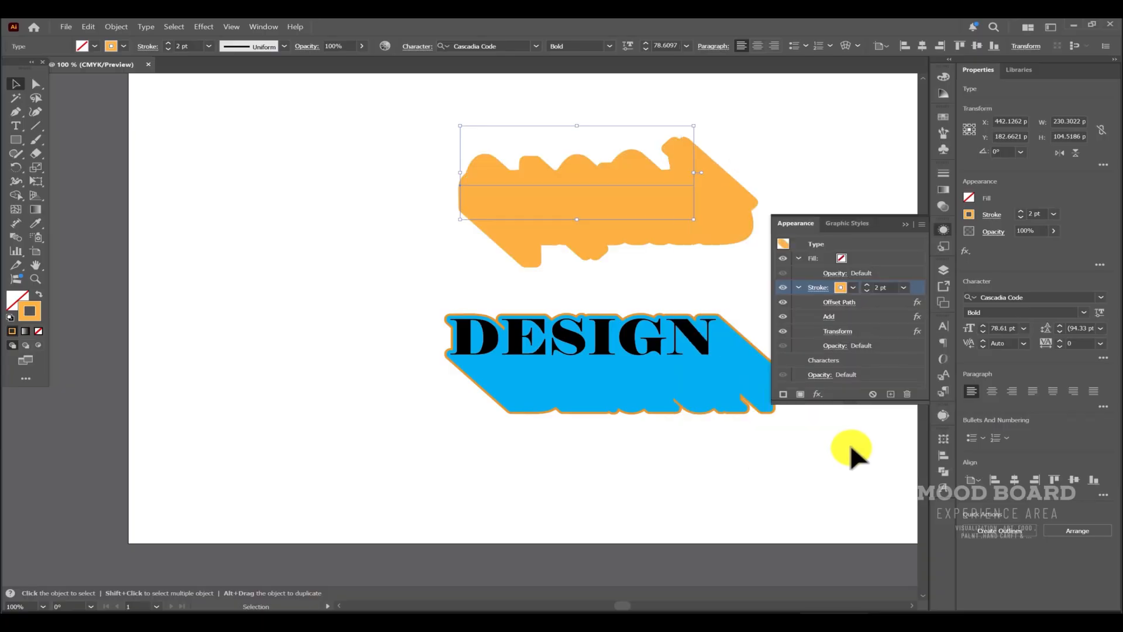
Set the Arabic word's fill to black.
{"action": "left_click", "coordinate": [864, 181]}
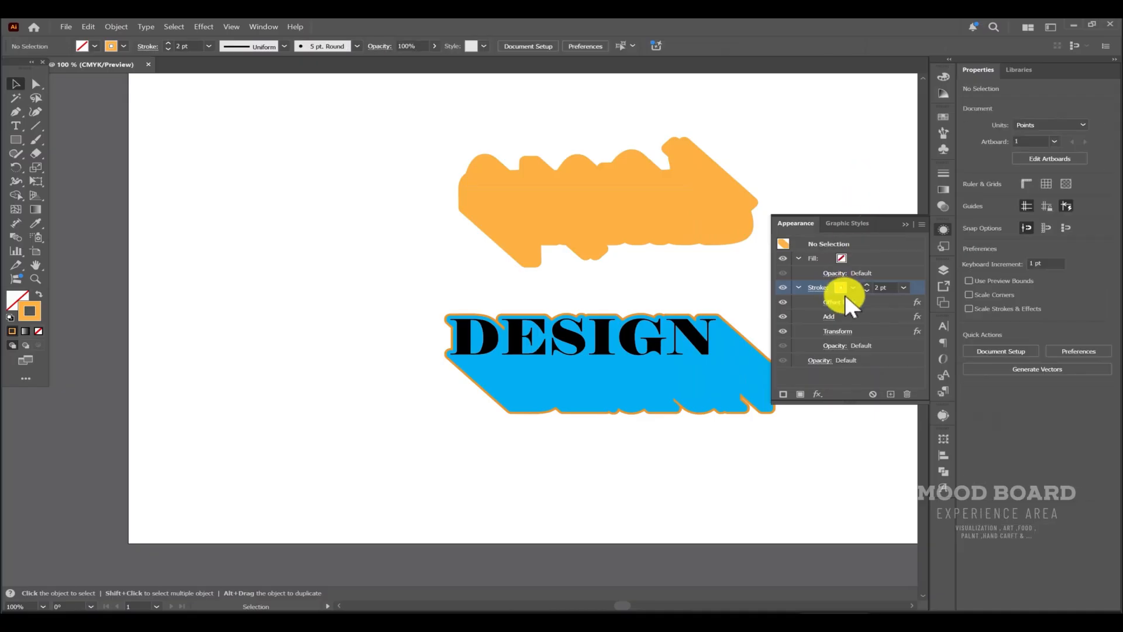
{"action": "left_click", "coordinate": [842, 258]}
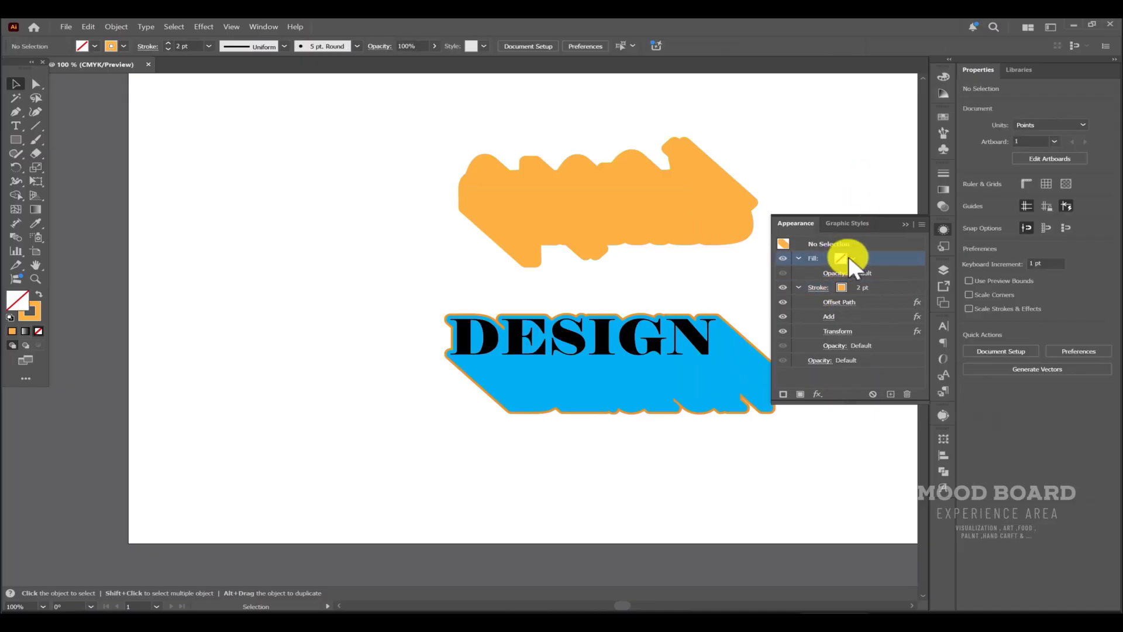
{"action": "left_click", "coordinate": [852, 258]}
{"action": "left_click", "coordinate": [739, 303]}
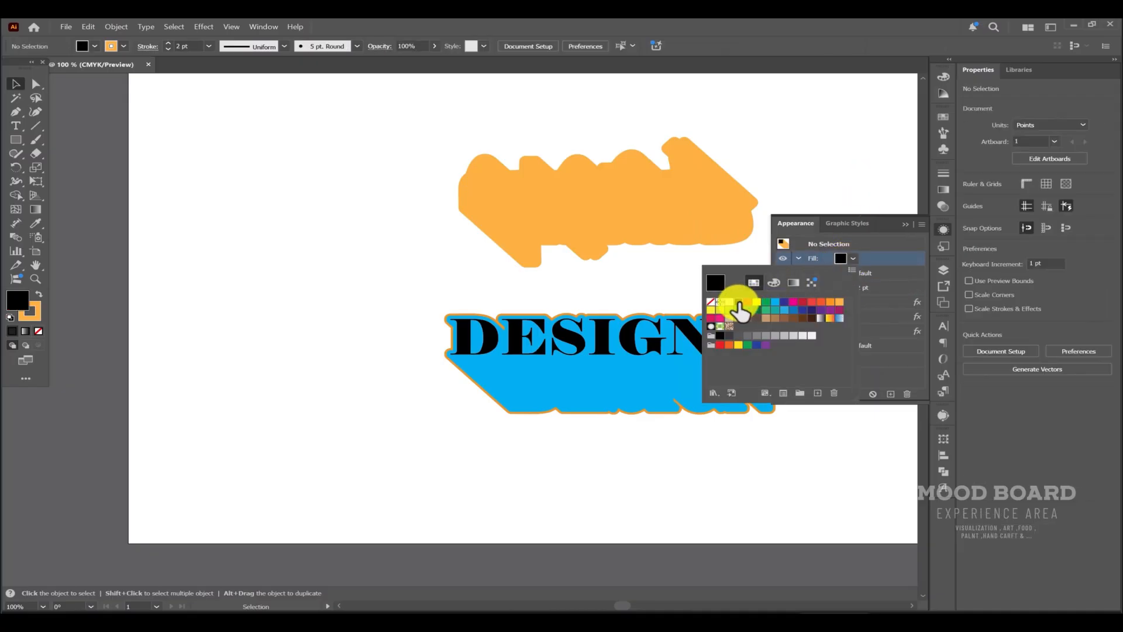
{"action": "left_click", "coordinate": [807, 169]}
{"action": "left_click", "coordinate": [700, 171]}
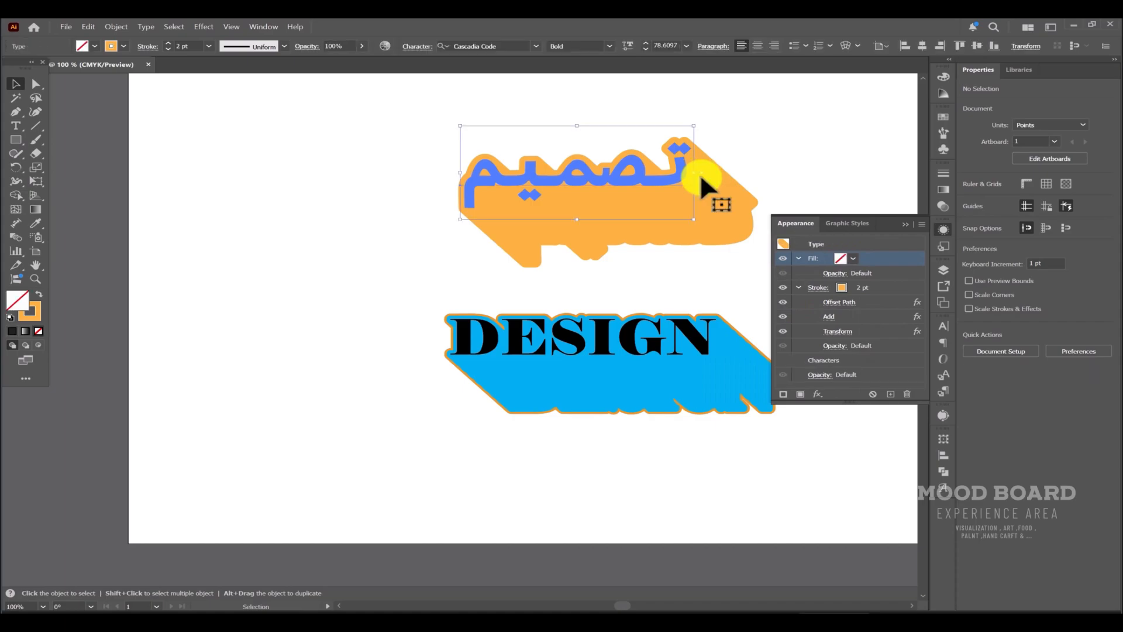
{"action": "left_click", "coordinate": [853, 258]}
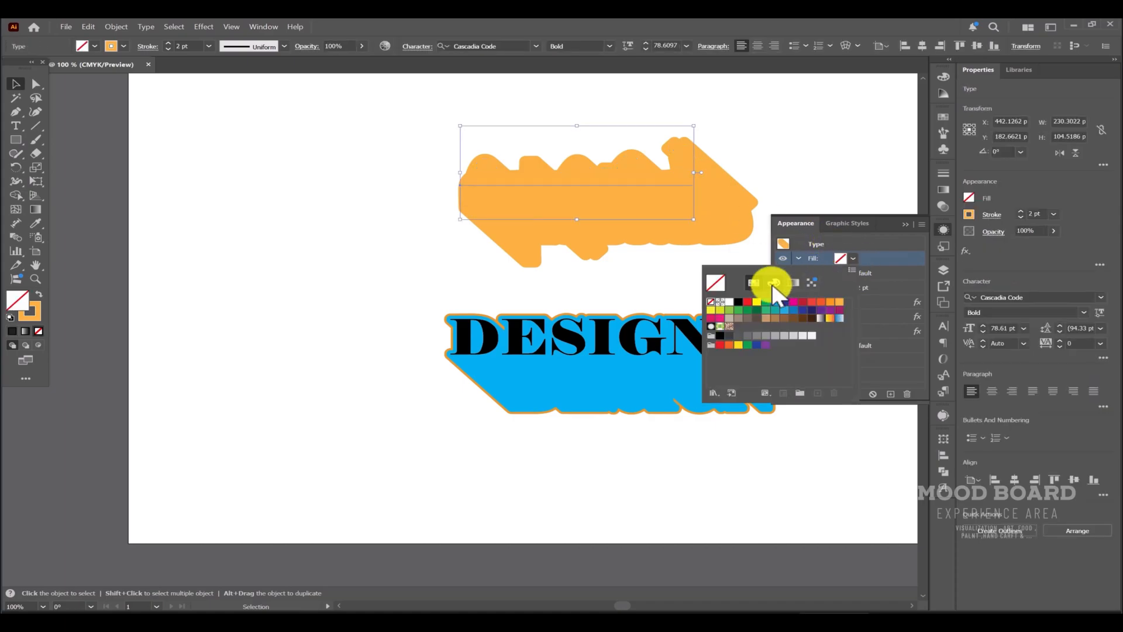
{"action": "left_click", "coordinate": [739, 302]}
{"action": "left_click", "coordinate": [822, 167]}
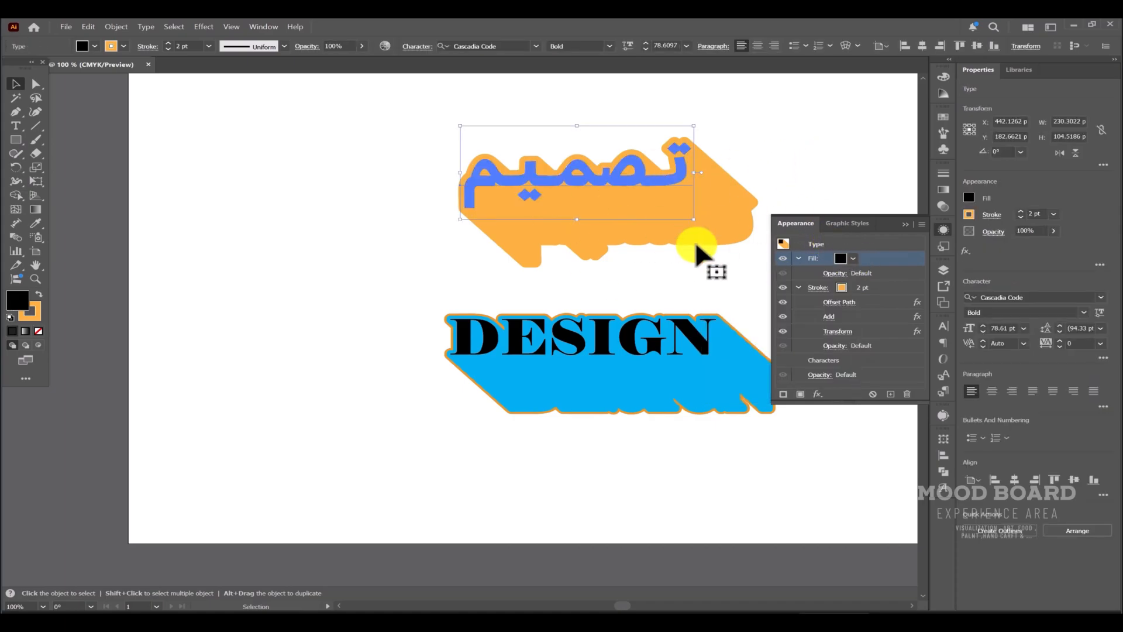
Move the stroke's Transform effect above Offset Path and Add, then deselect the text.
{"action": "left_click", "coordinate": [895, 287]}
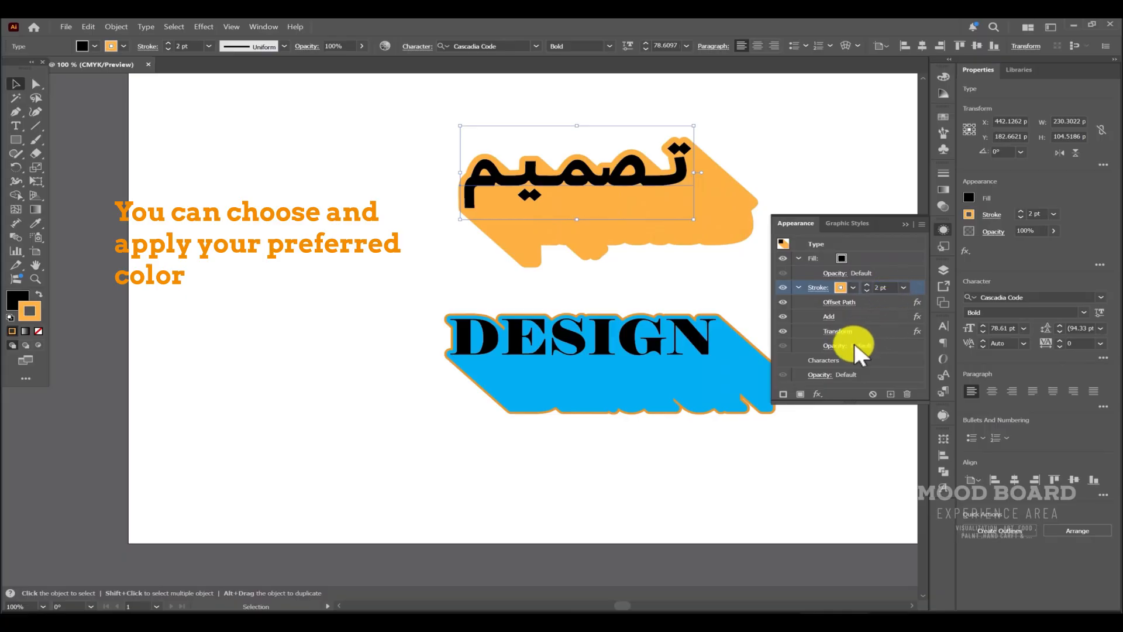
{"action": "left_click", "coordinate": [864, 330]}
{"action": "left_click_drag", "start_coordinate": [871, 331], "coordinate": [870, 295]}
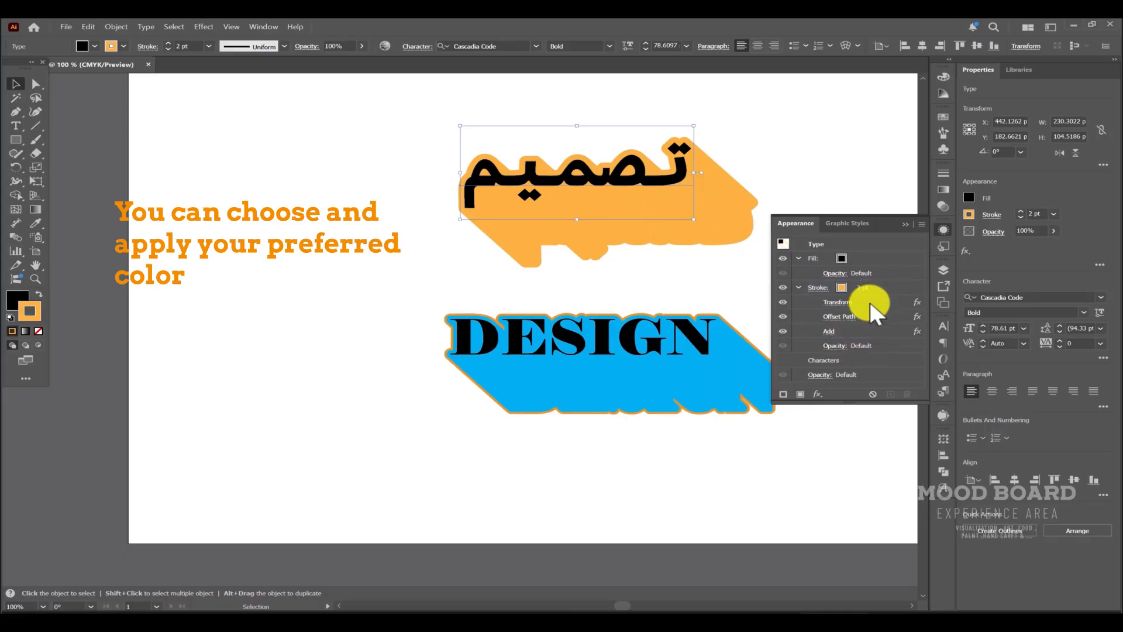
{"action": "left_click", "coordinate": [732, 258]}
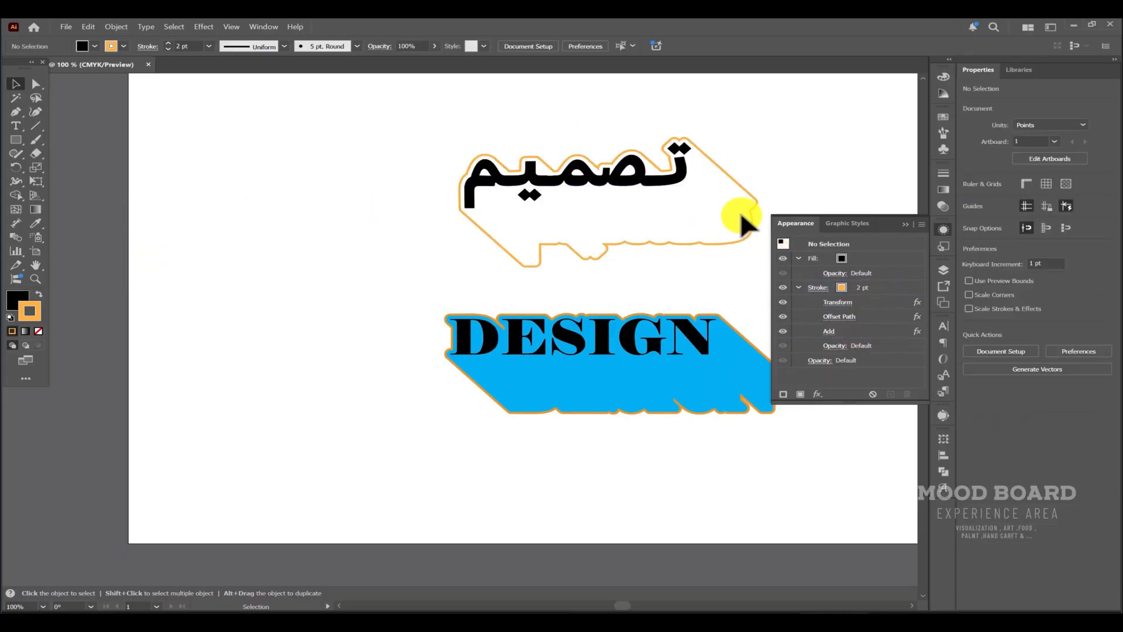
Duplicate the stroke with its effects and set the copy's colour to magenta.
{"action": "left_click", "coordinate": [910, 285]}
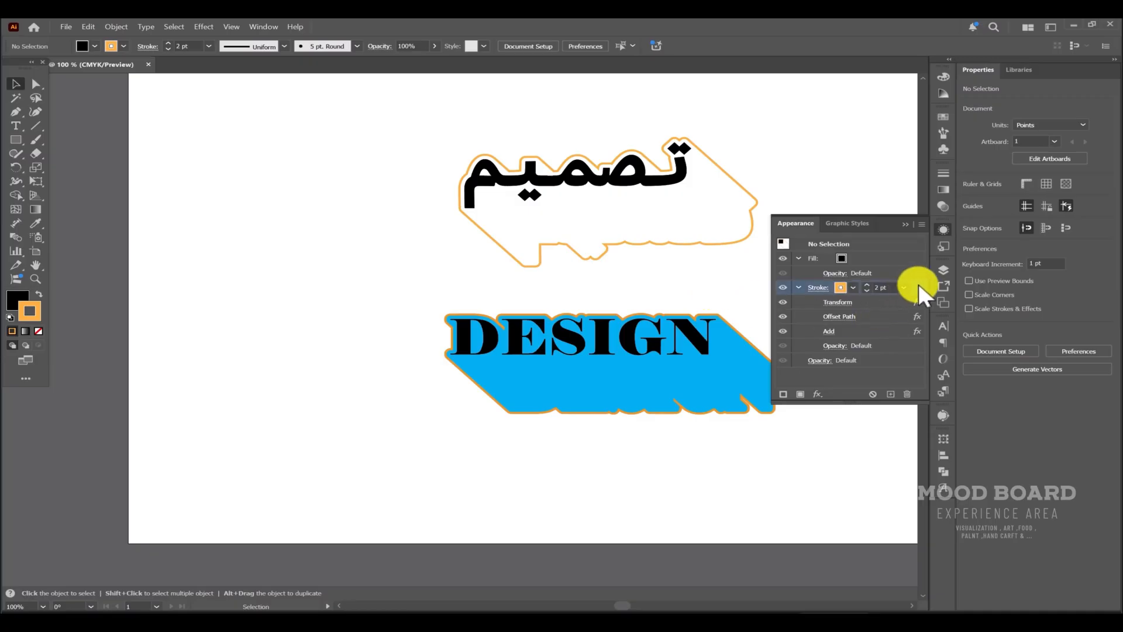
{"action": "left_click_drag", "start_coordinate": [915, 294], "coordinate": [890, 397]}
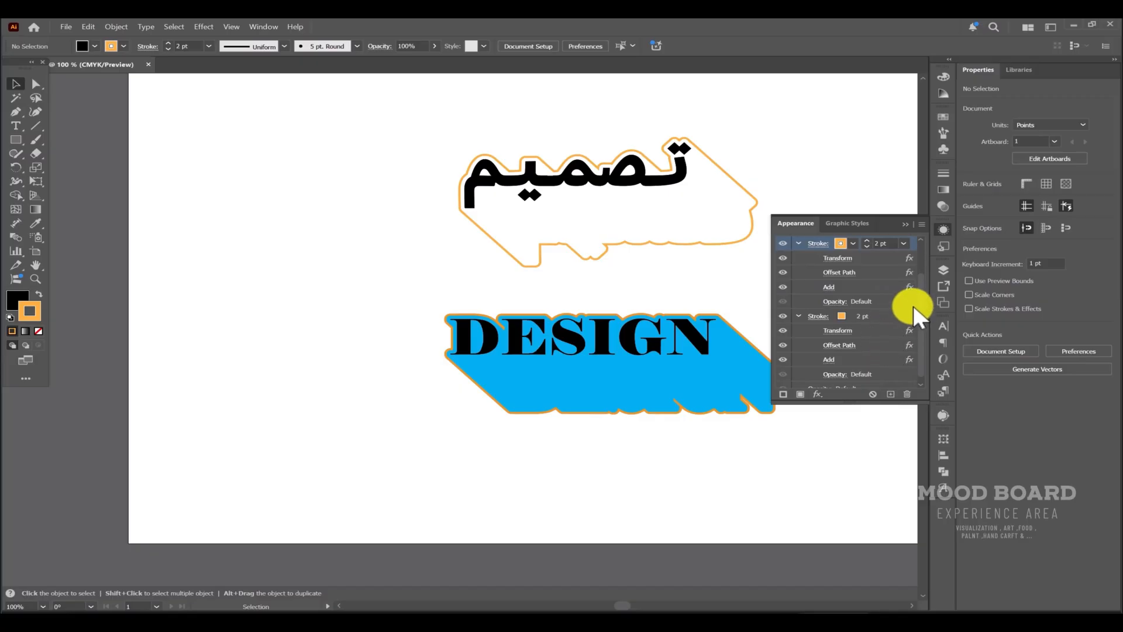
{"action": "left_click", "coordinate": [911, 312]}
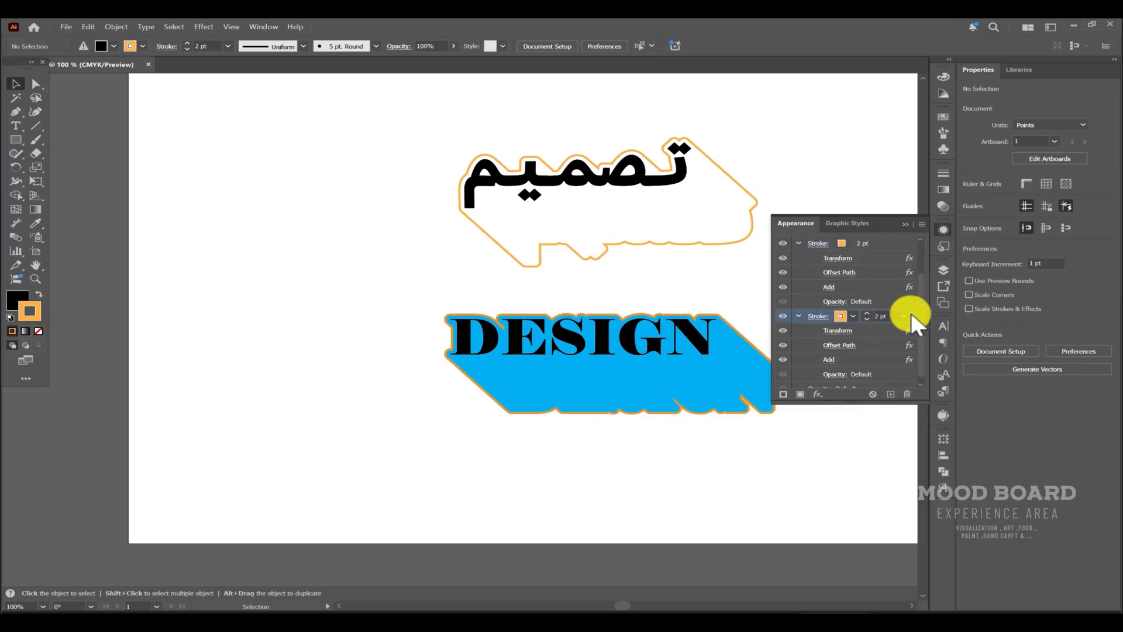
{"action": "left_click", "coordinate": [854, 316]}
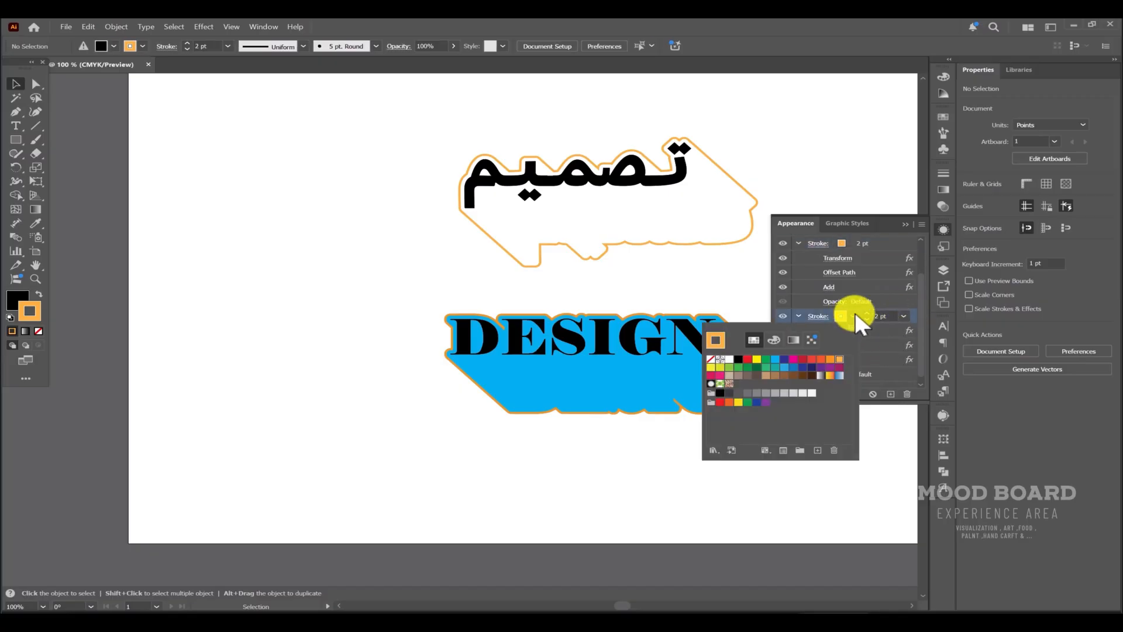
{"action": "left_click", "coordinate": [793, 358]}
{"action": "left_click", "coordinate": [915, 316]}
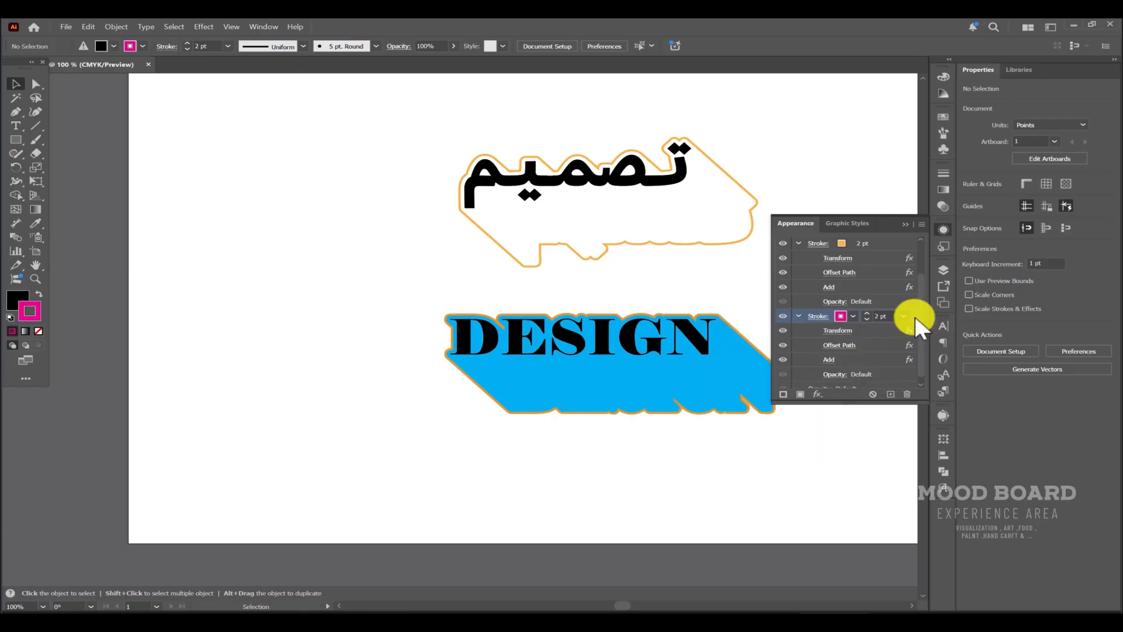
Move the magenta stroke's Transform effect below Offset Path and Add, then select the Arabic word.
{"action": "left_click_drag", "start_coordinate": [862, 333], "coordinate": [862, 371]}
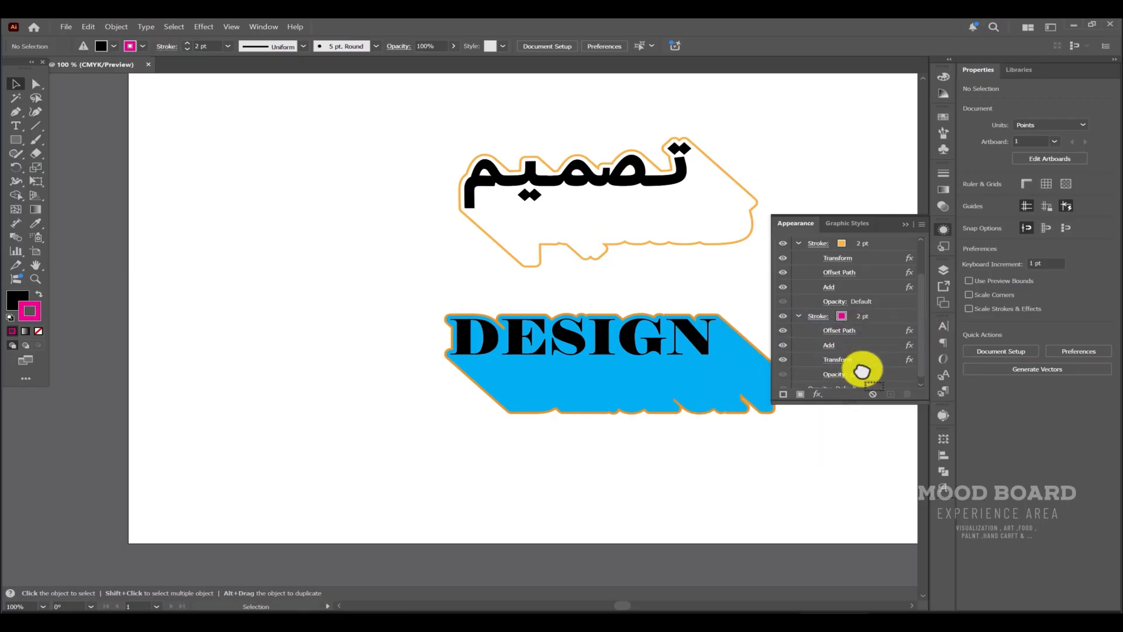
{"action": "left_click", "coordinate": [720, 170]}
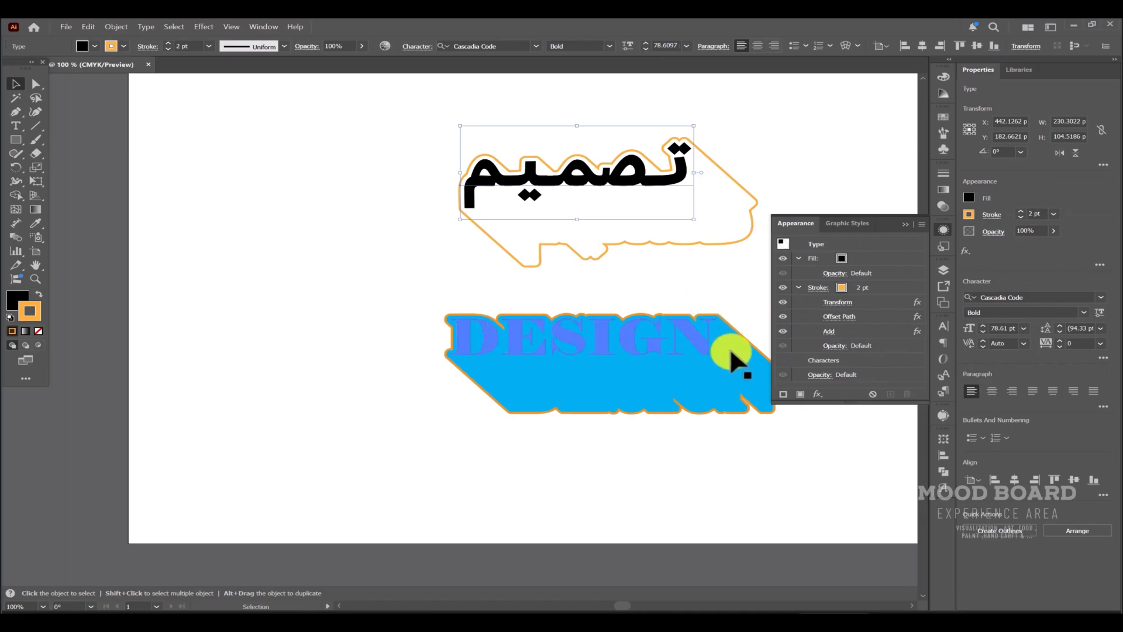
Select the Arabic word, duplicate its stroke with effects, and set the copy's colour to magenta.
{"action": "left_click", "coordinate": [725, 471]}
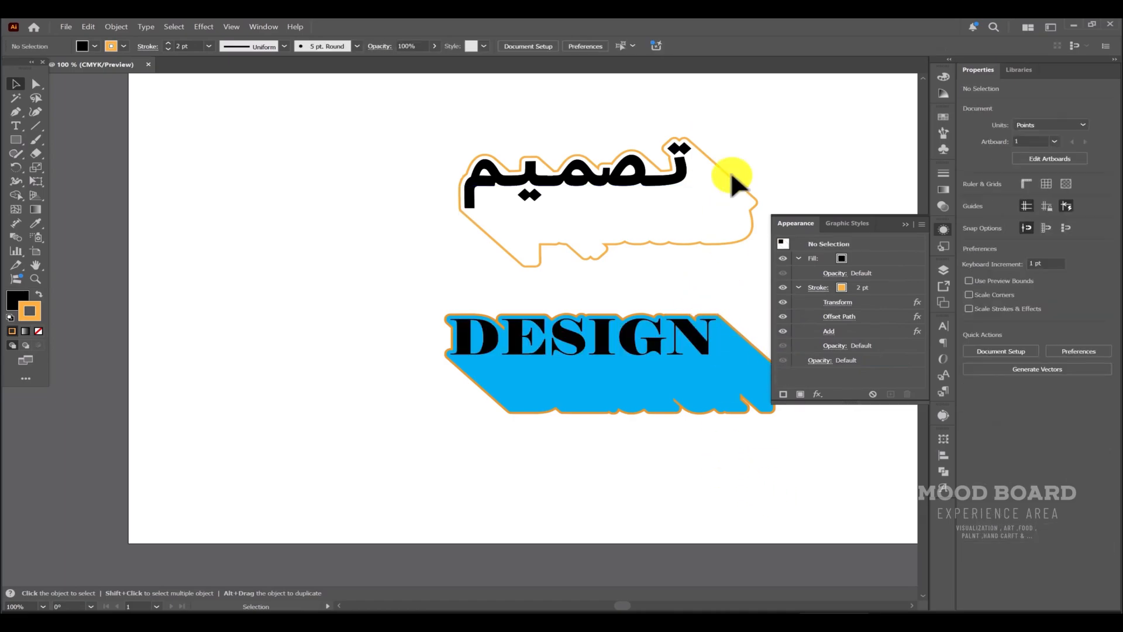
{"action": "left_click", "coordinate": [652, 167]}
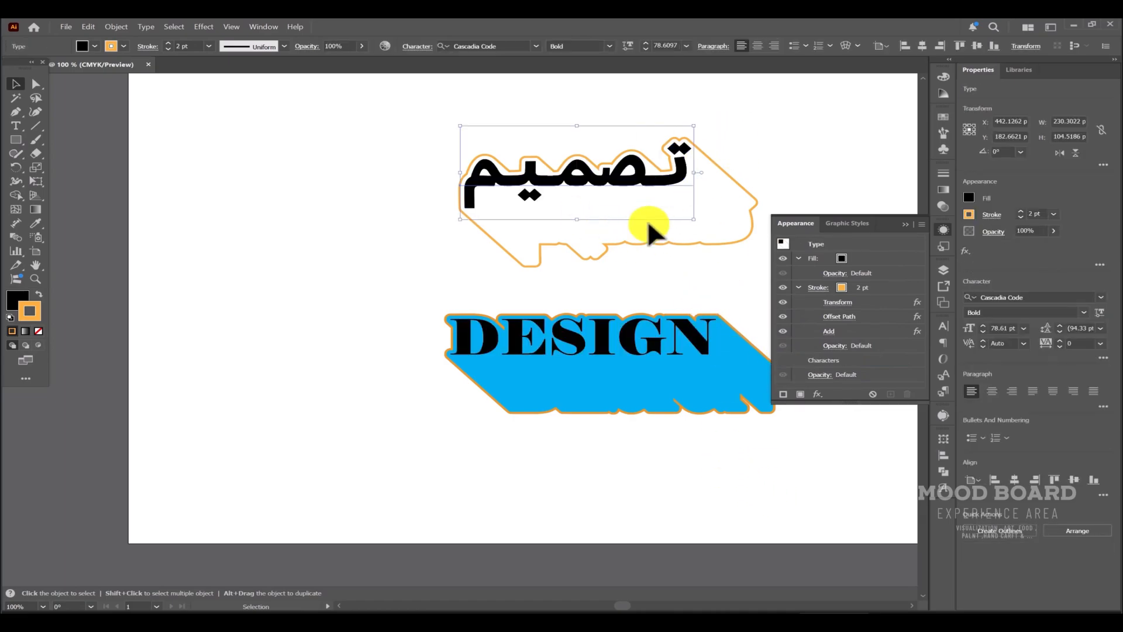
{"action": "left_click", "coordinate": [893, 286]}
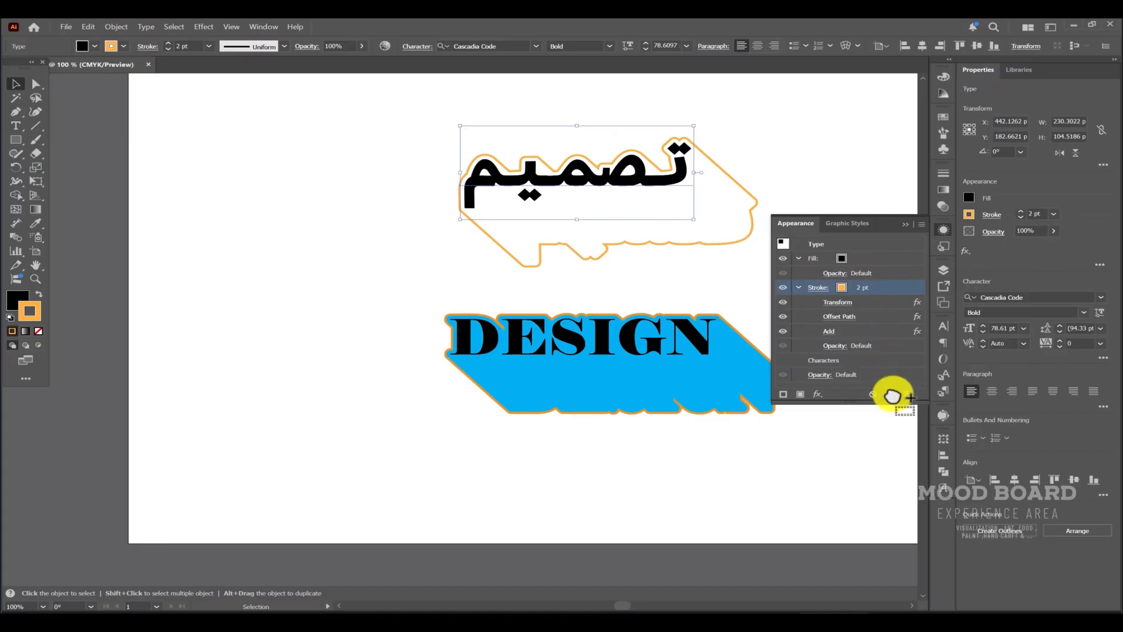
{"action": "left_click", "coordinate": [891, 394]}
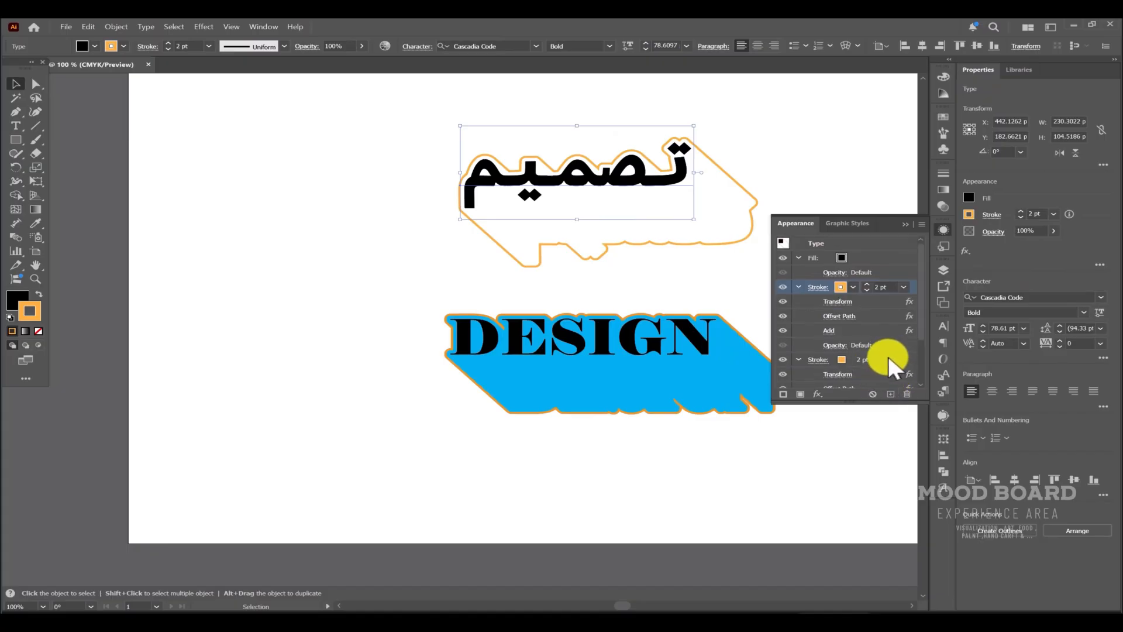
{"action": "left_click", "coordinate": [888, 355]}
{"action": "scroll", "coordinate": [872, 345], "scroll_direction": "down", "scroll_amount": 2}
{"action": "left_click", "coordinate": [854, 315]}
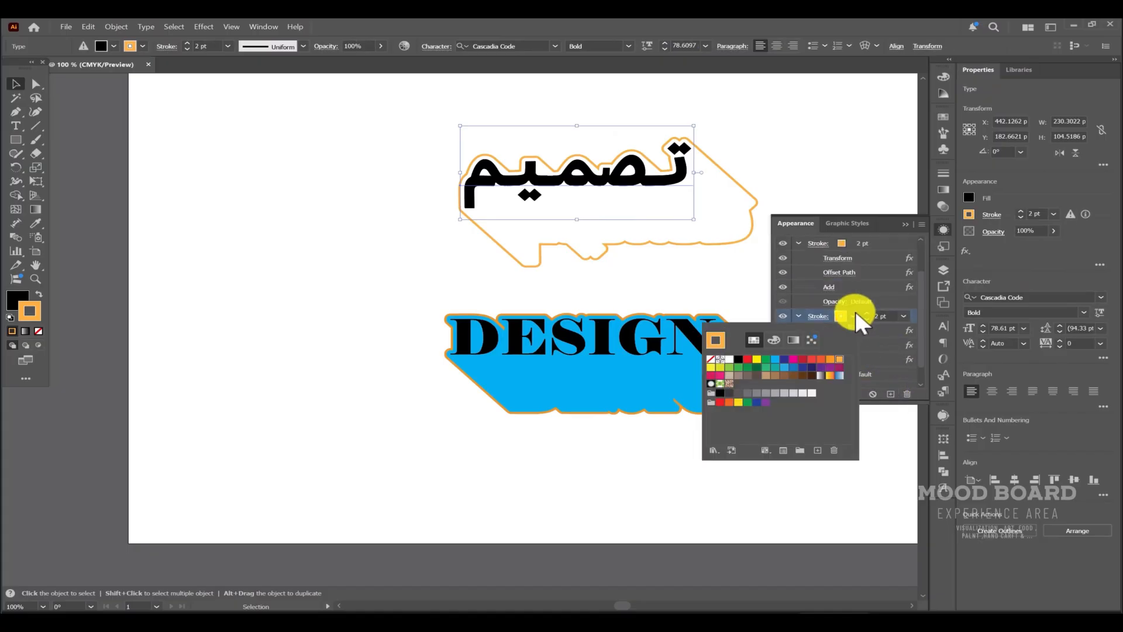
{"action": "left_click", "coordinate": [794, 359]}
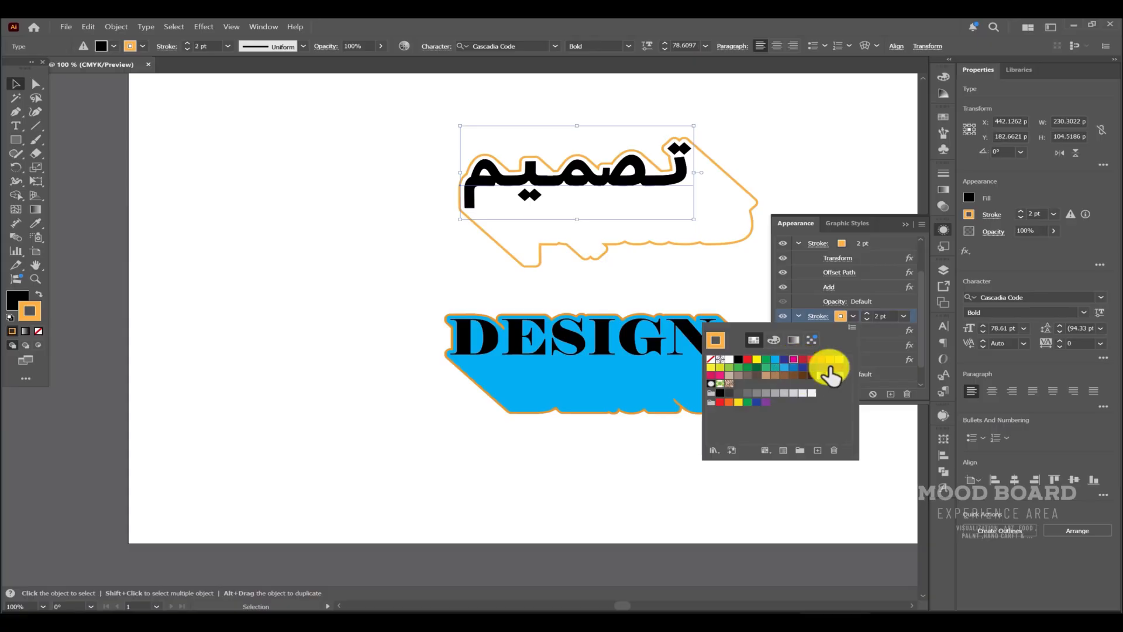
{"action": "left_click", "coordinate": [879, 329]}
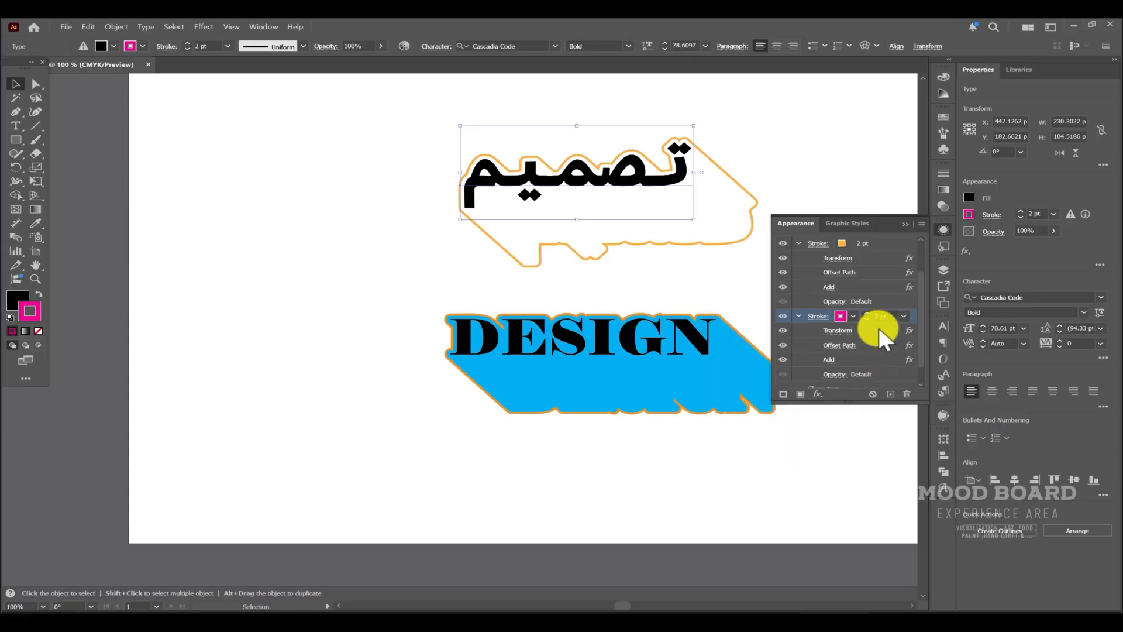
Move the magenta stroke's Transform effect below Add, then deselect the text.
{"action": "mouse_move", "coordinate": [877, 330]}
{"action": "left_mouse_down"}
{"action": "mouse_move", "coordinate": [876, 369]}
{"action": "mouse_move", "coordinate": [872, 360]}
{"action": "left_mouse_up"}
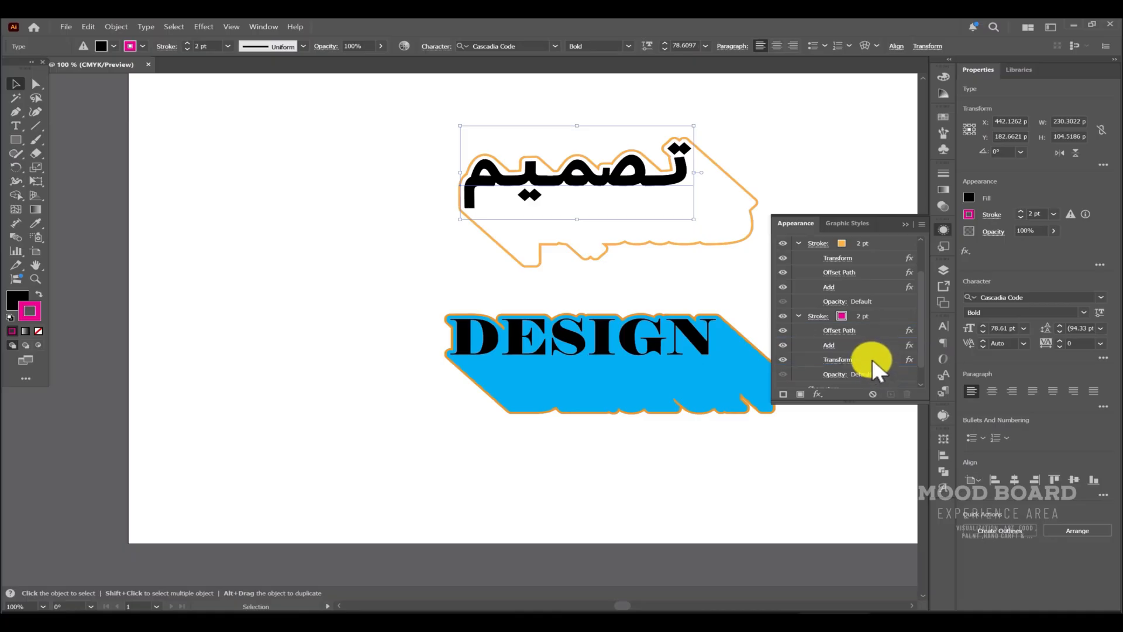
{"action": "left_click", "coordinate": [803, 151]}
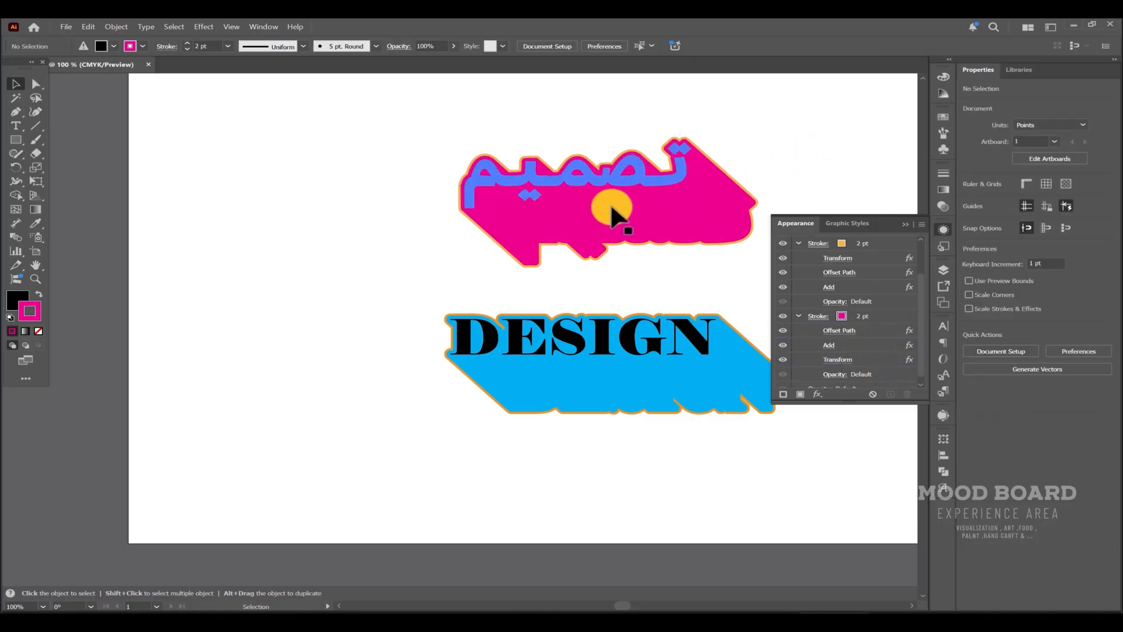
Replace the Arabic word's text with اهلا, keeping its shadow effects.
{"action": "double_click", "coordinate": [643, 186]}
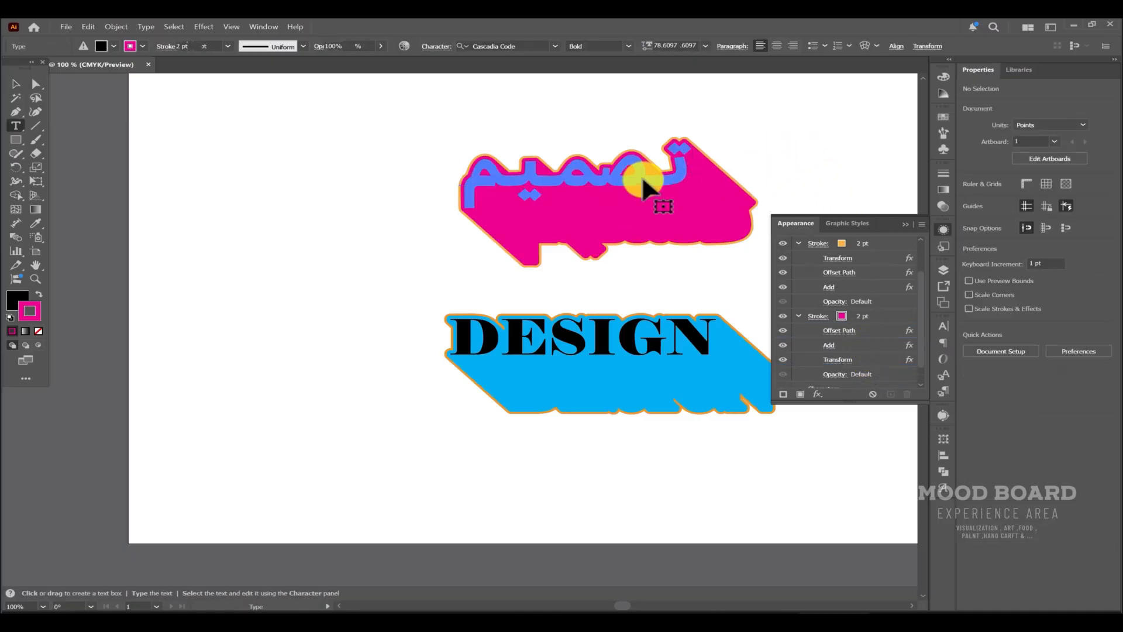
{"action": "double_click", "coordinate": [644, 186]}
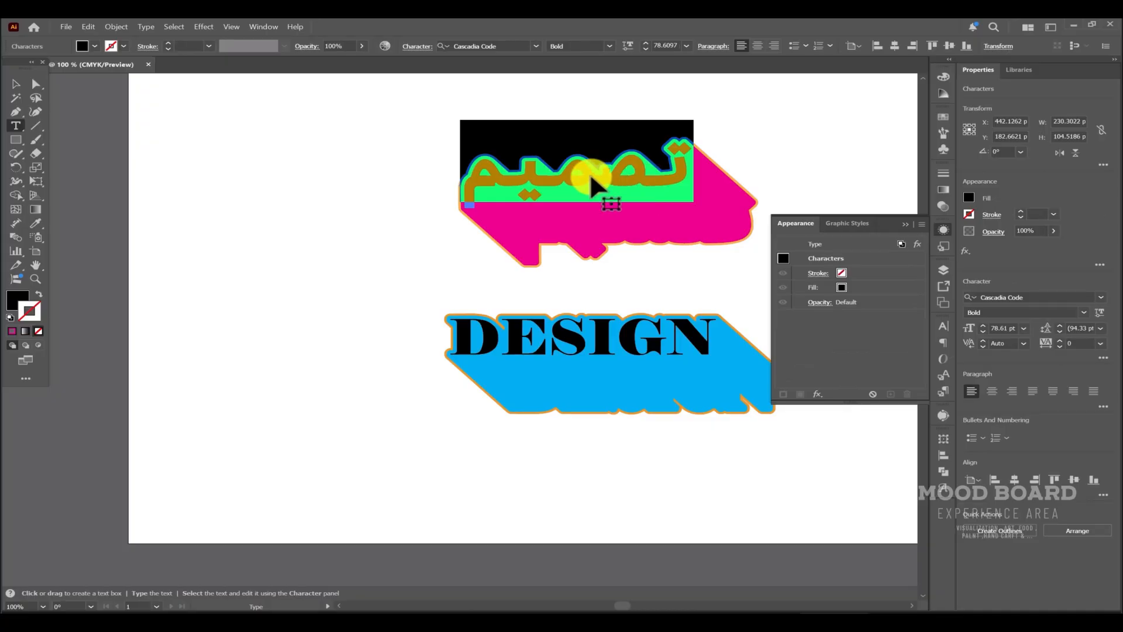
{"action": "key", "text": "BackSpace"}
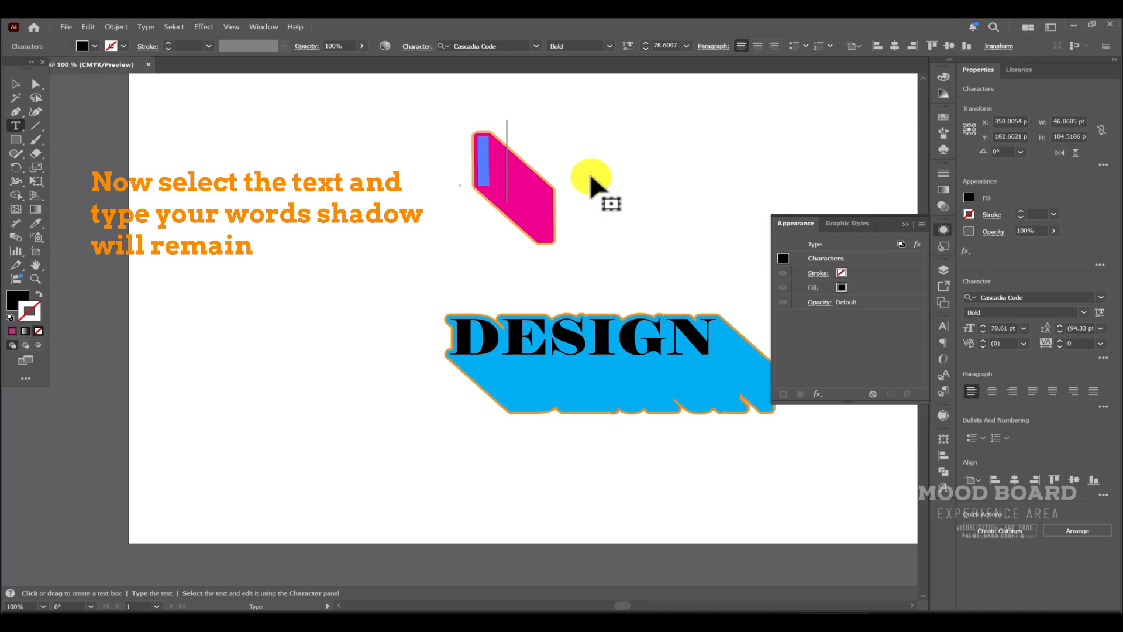
{"action": "type", "text": "ه"}
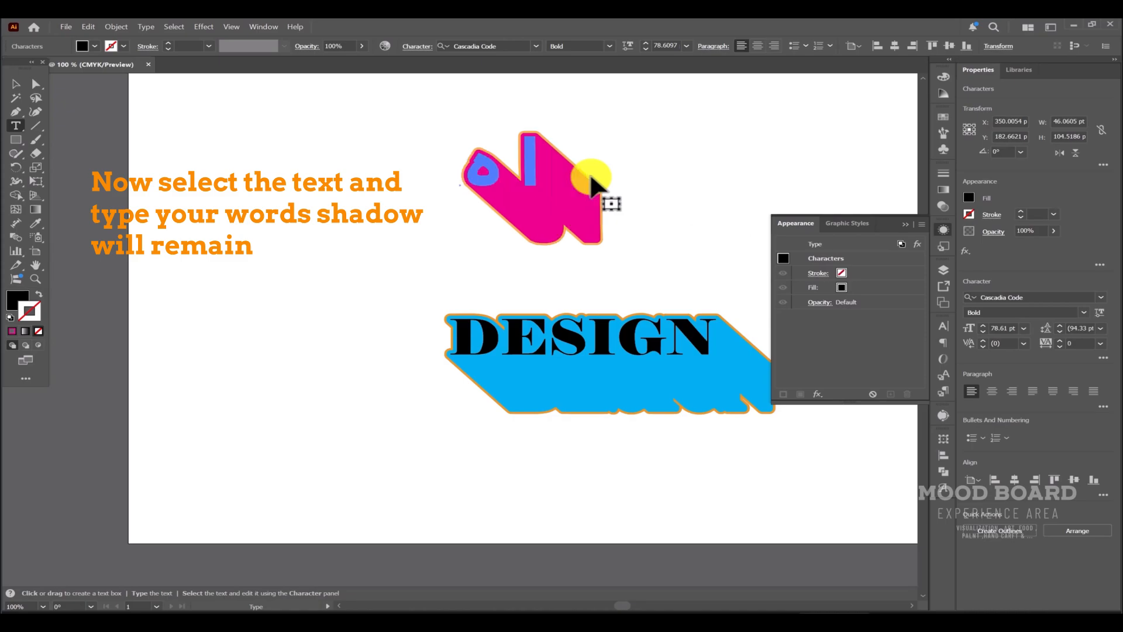
{"action": "type", "text": "الا"}
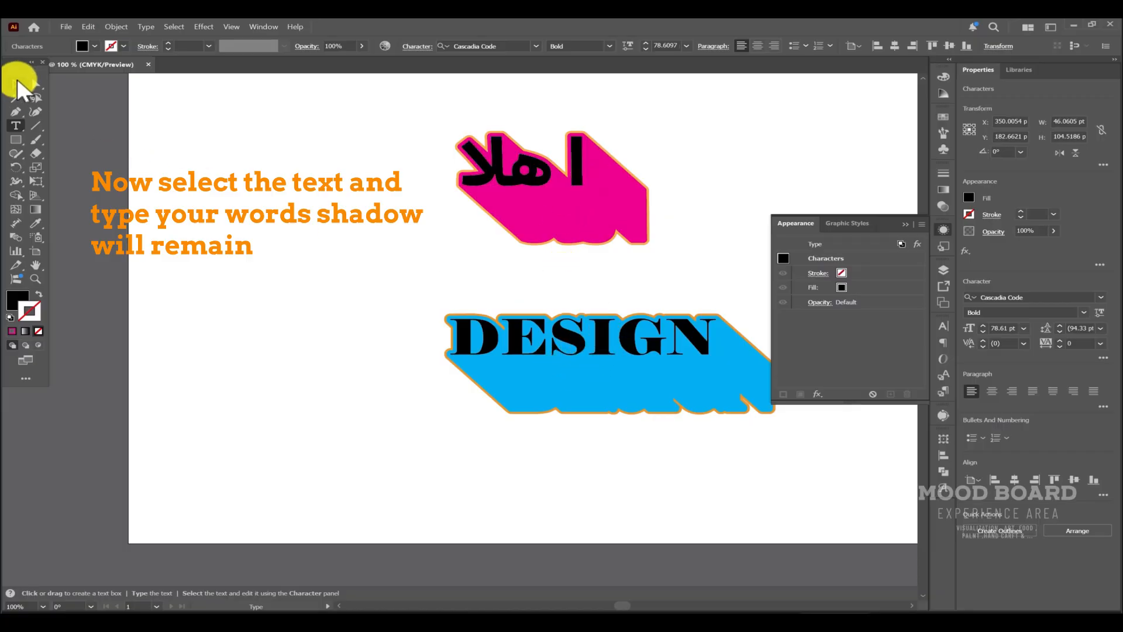
{"action": "key", "text": "Escape"}
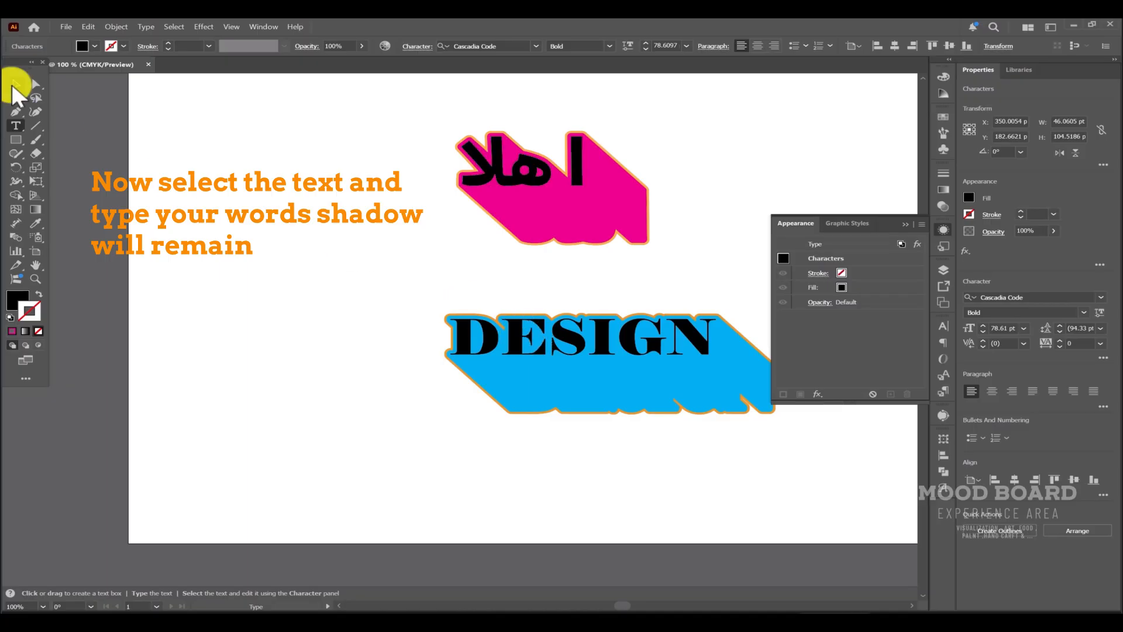
Replace the English word DESIGN with HELLO and deselect it.
{"action": "left_click", "coordinate": [16, 84]}
{"action": "left_click", "coordinate": [348, 304]}
{"action": "double_click", "coordinate": [543, 331]}
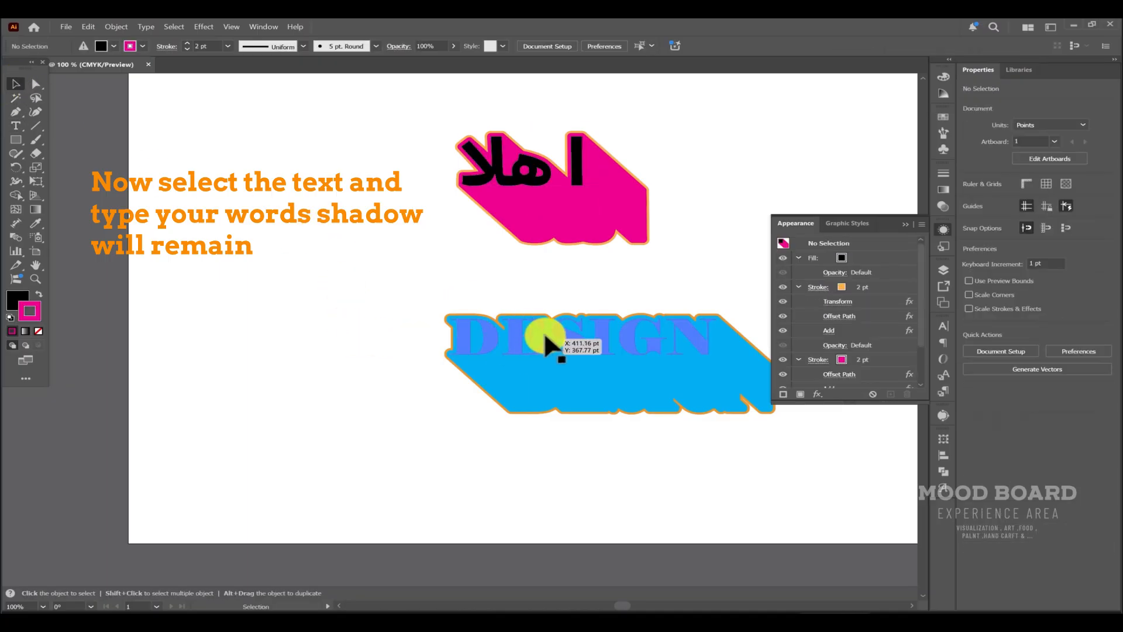
{"action": "triple_click", "coordinate": [545, 329]}
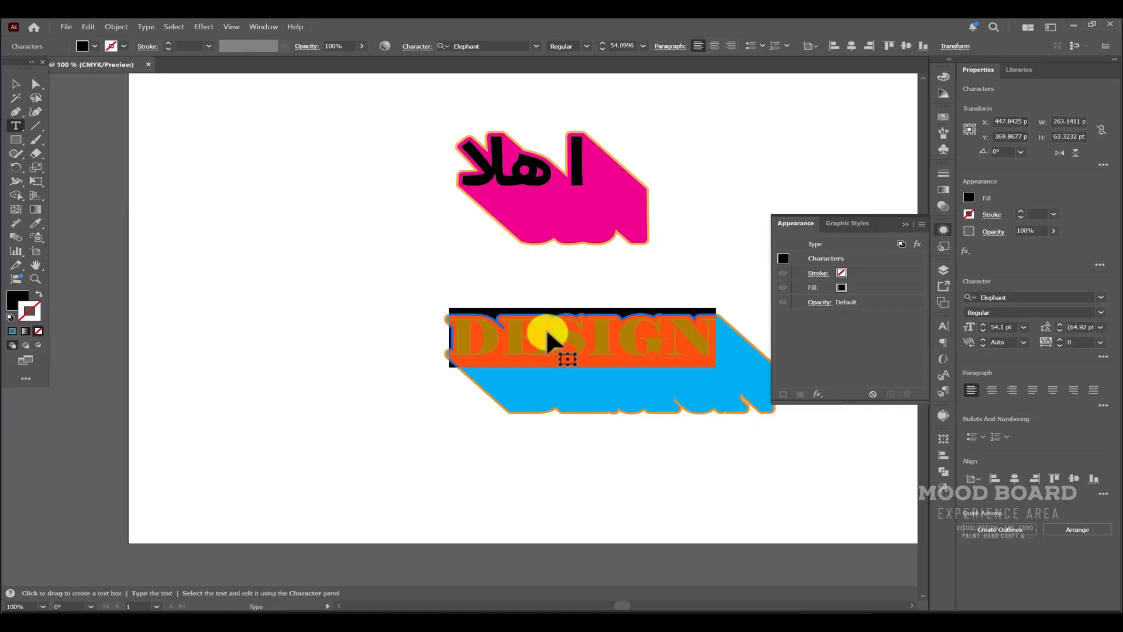
{"action": "type", "text": "HI"}
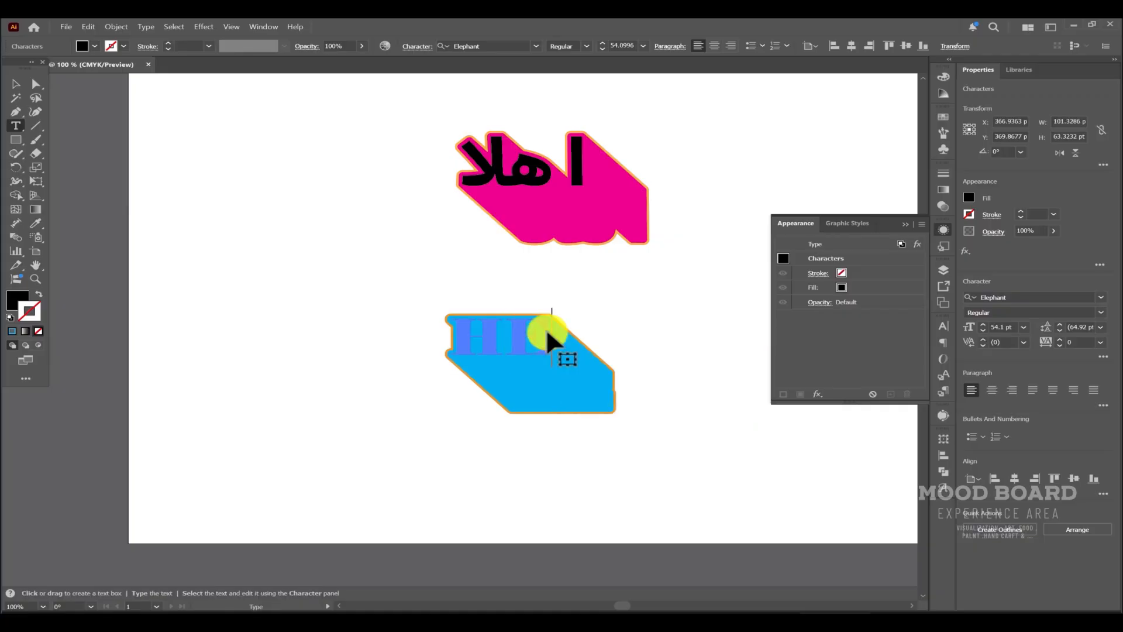
{"action": "type", "text": "LLO"}
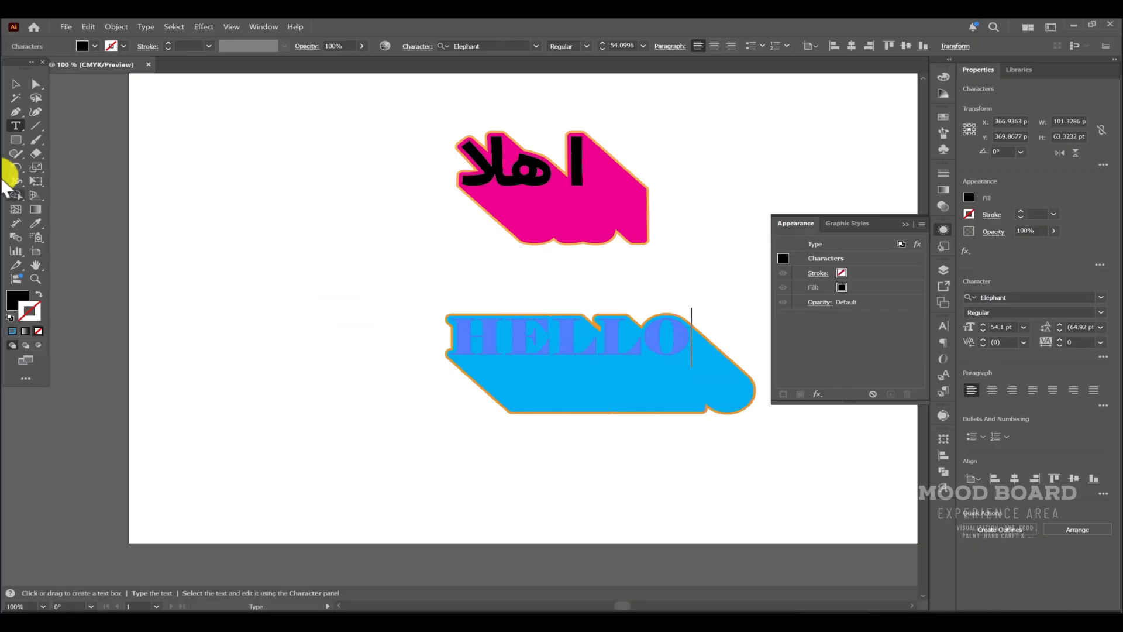
{"action": "left_click", "coordinate": [14, 84]}
{"action": "left_click", "coordinate": [292, 323]}
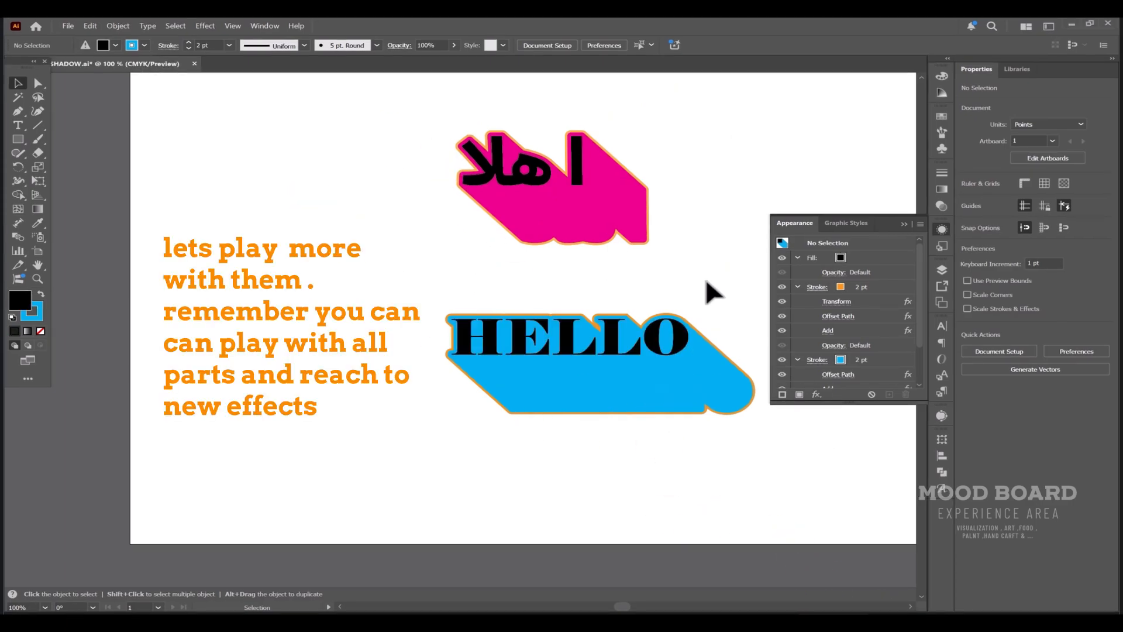
Add a new stroke at the top of HELLO's appearance and colour it dark blue.
{"action": "left_click", "coordinate": [710, 383]}
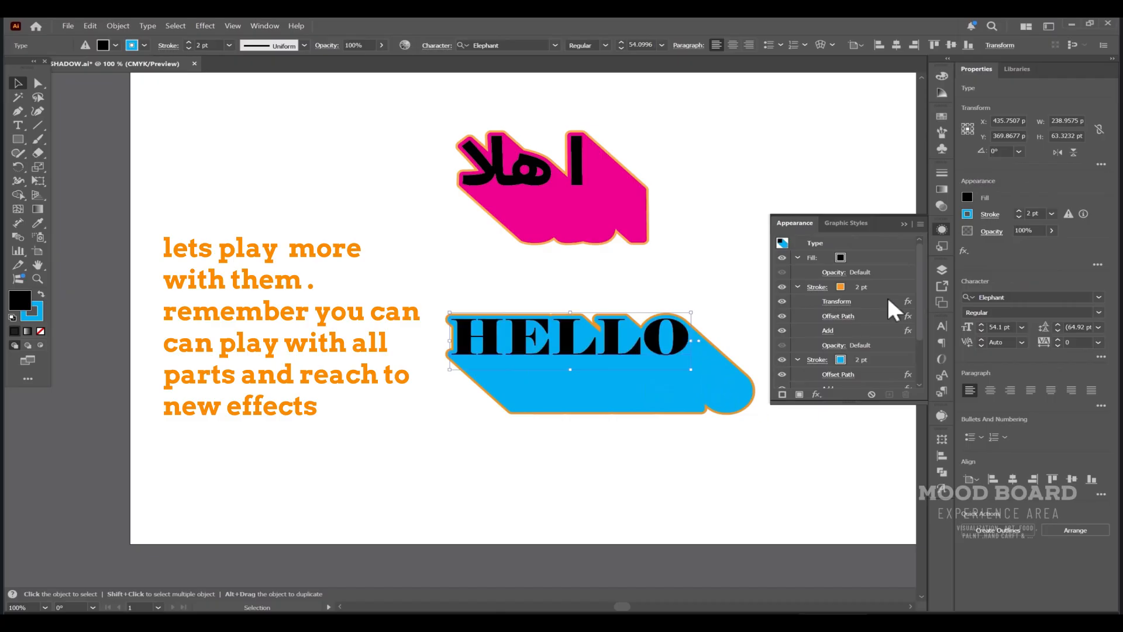
{"action": "left_click", "coordinate": [878, 259]}
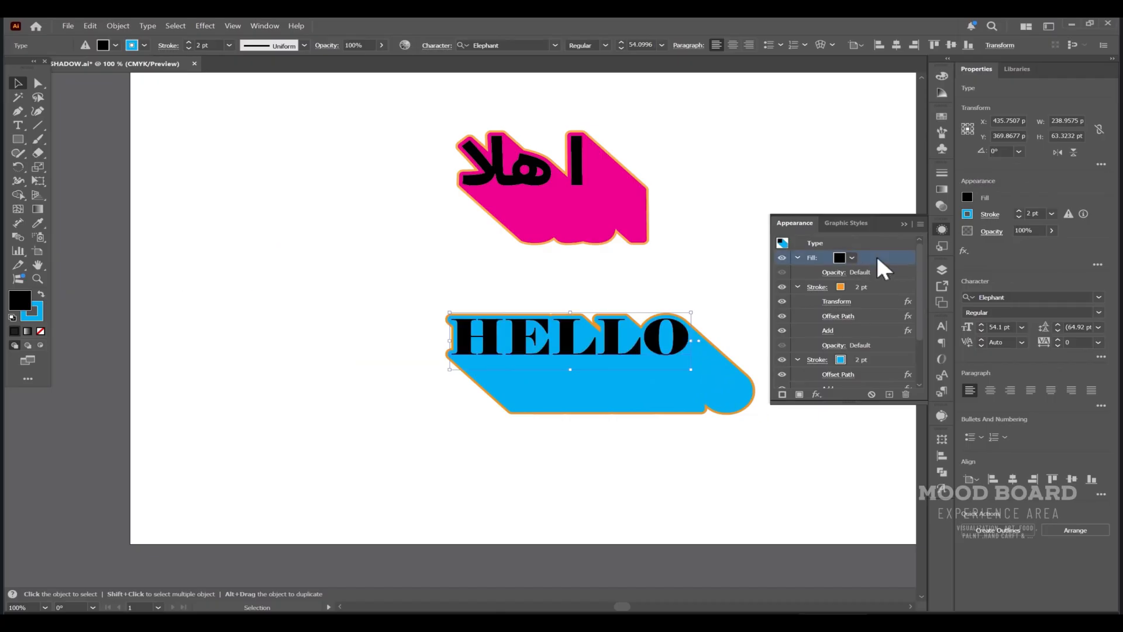
{"action": "left_click", "coordinate": [783, 395]}
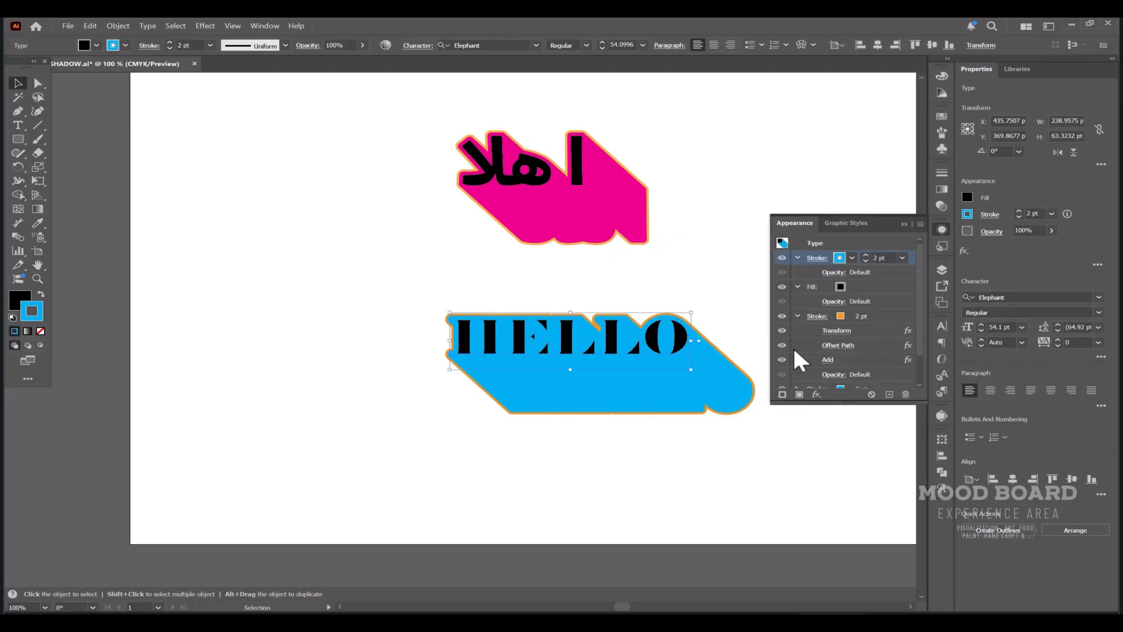
{"action": "left_click", "coordinate": [853, 258]}
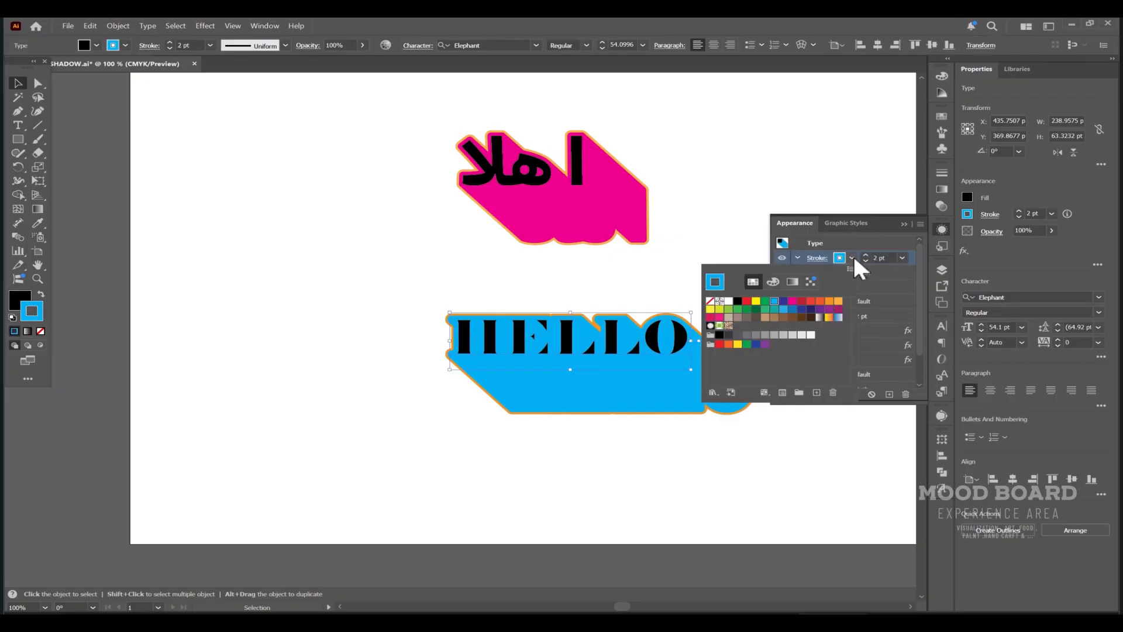
{"action": "left_click", "coordinate": [757, 344]}
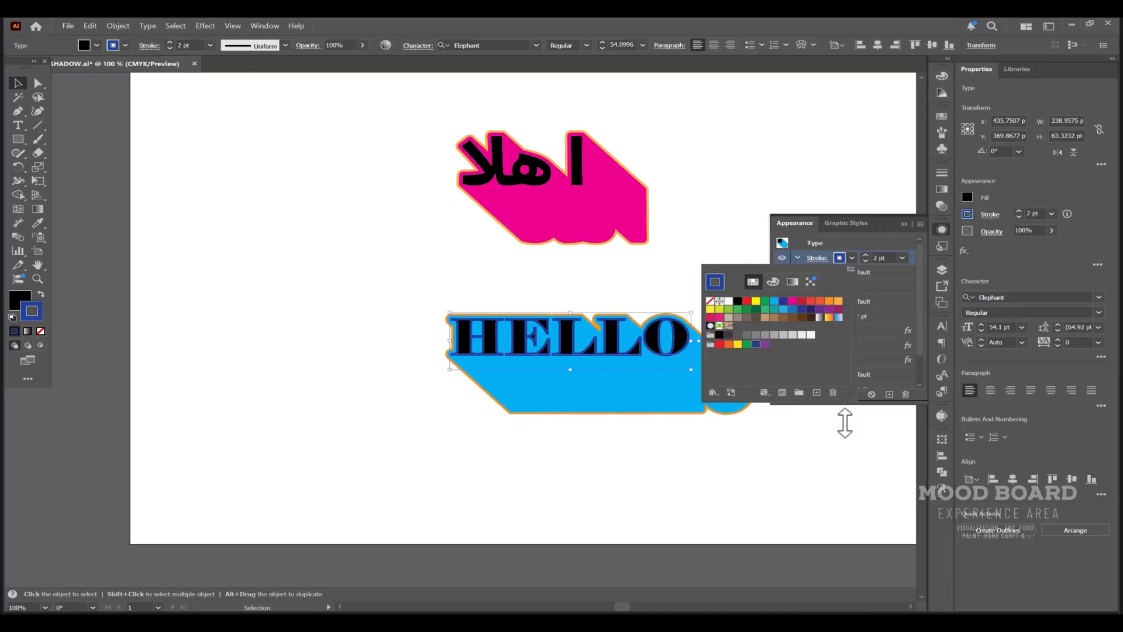
{"action": "left_click", "coordinate": [845, 424]}
{"action": "left_click_drag", "start_coordinate": [682, 335], "coordinate": [685, 335]}
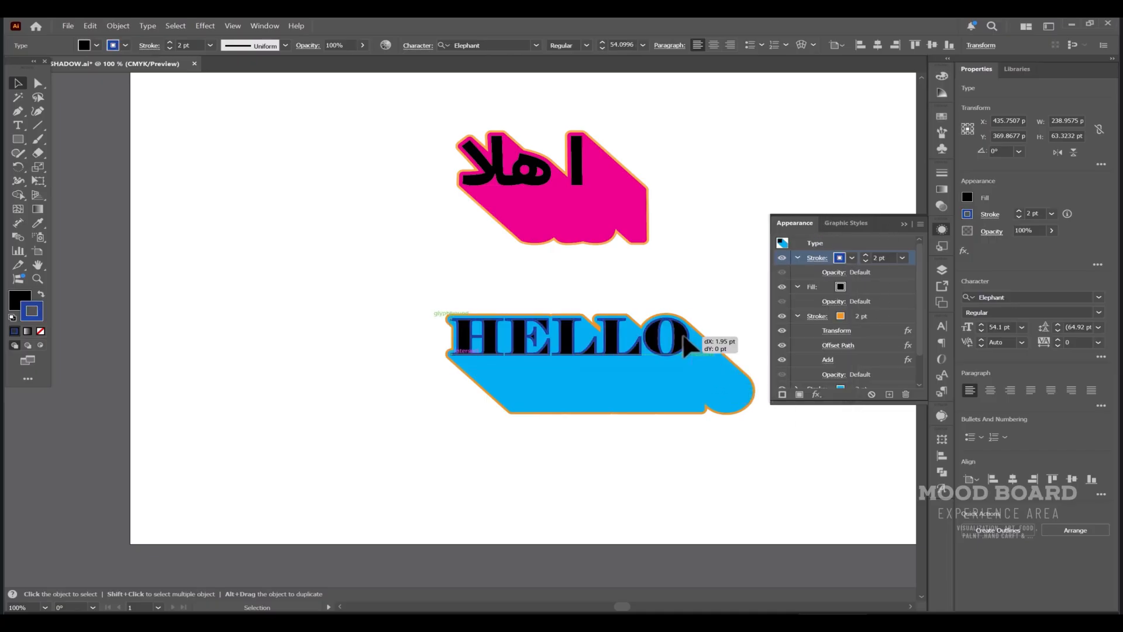
Apply an Offset Path effect of 4 pt with Round joins to the dark blue stroke.
{"action": "left_click", "coordinate": [817, 394]}
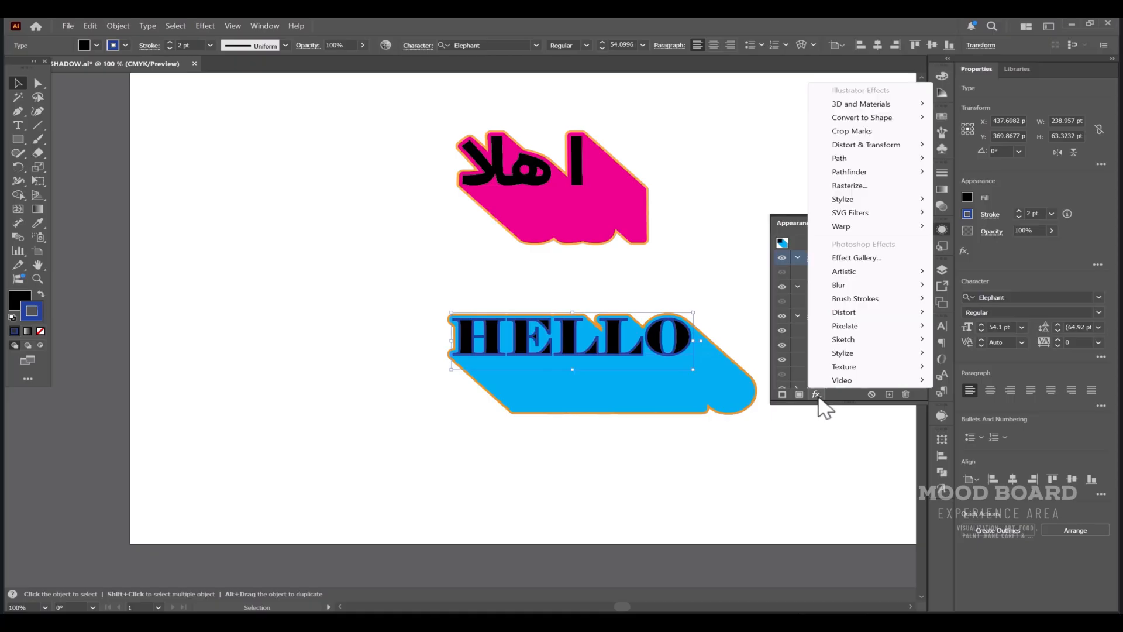
{"action": "mouse_move", "coordinate": [889, 185]}
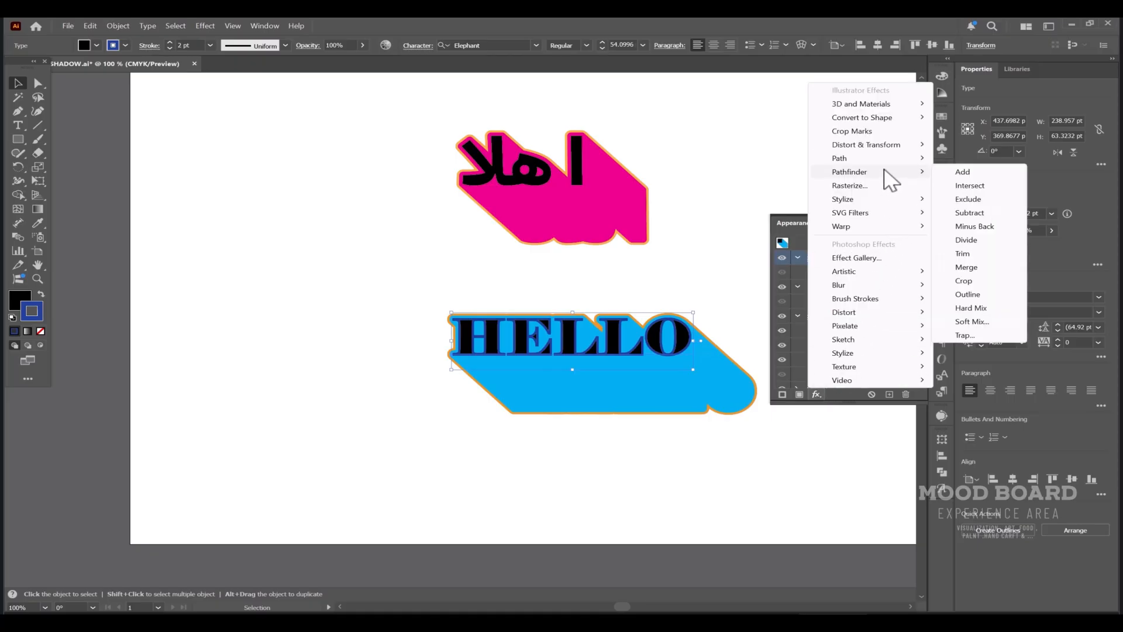
{"action": "mouse_move", "coordinate": [885, 159]}
{"action": "left_click", "coordinate": [969, 159]}
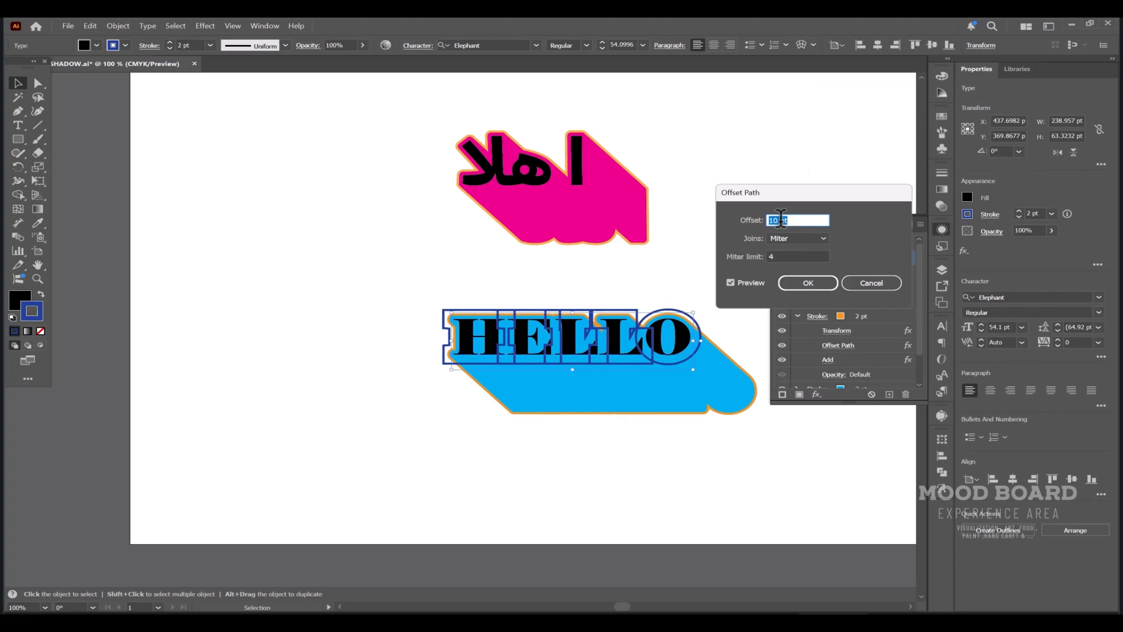
{"action": "type", "text": "4"}
{"action": "key", "text": "Tab"}
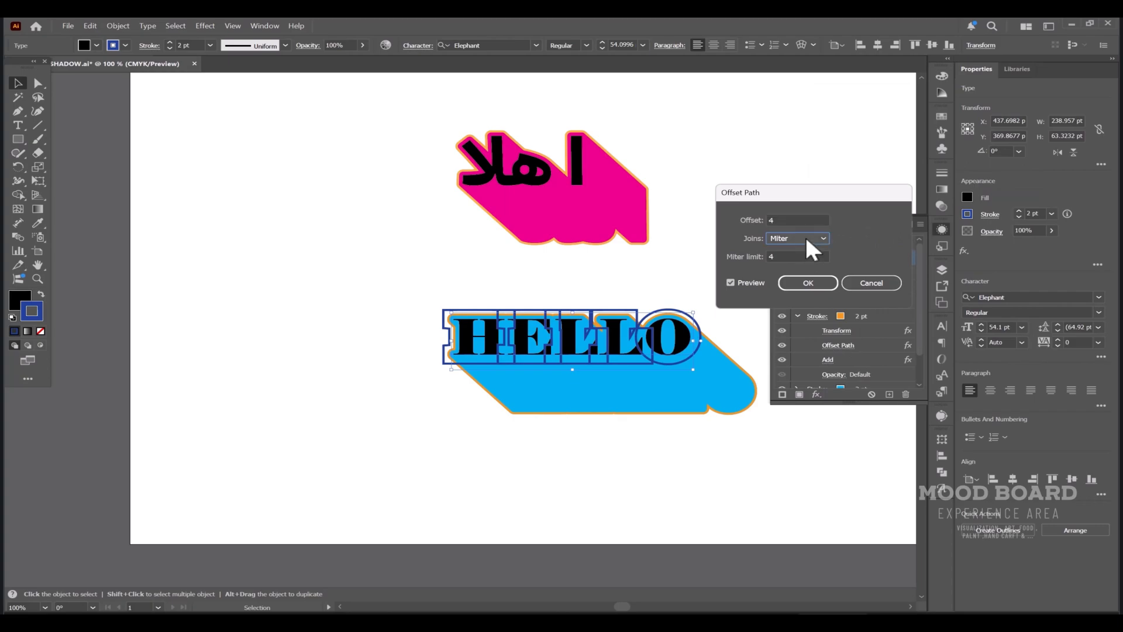
{"action": "left_click", "coordinate": [806, 240]}
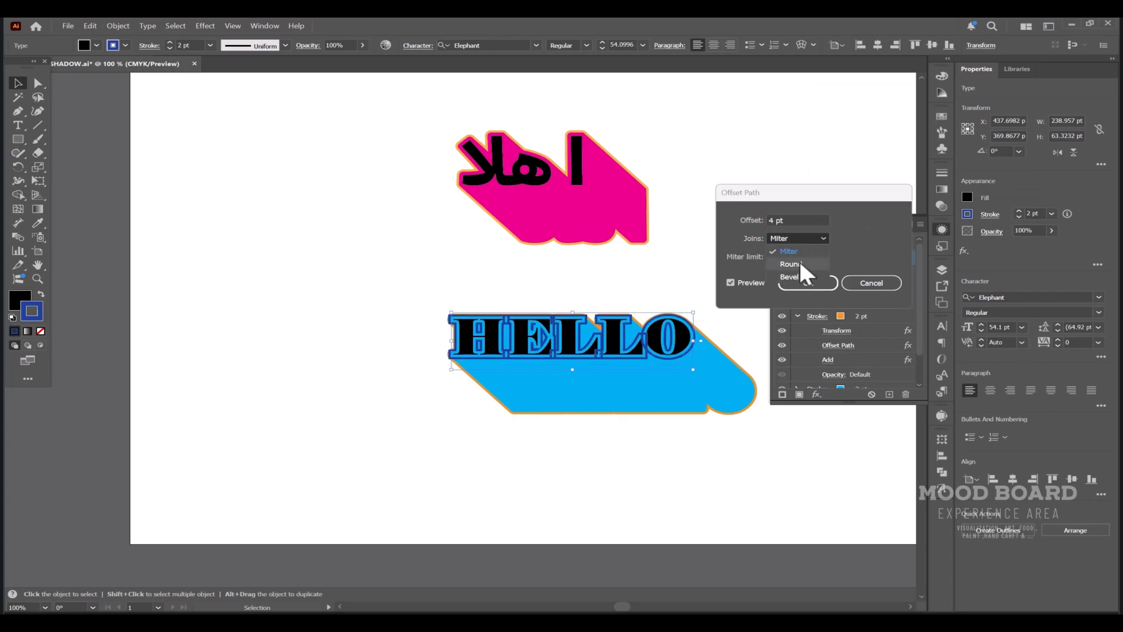
{"action": "left_click", "coordinate": [805, 260]}
{"action": "left_click", "coordinate": [808, 283]}
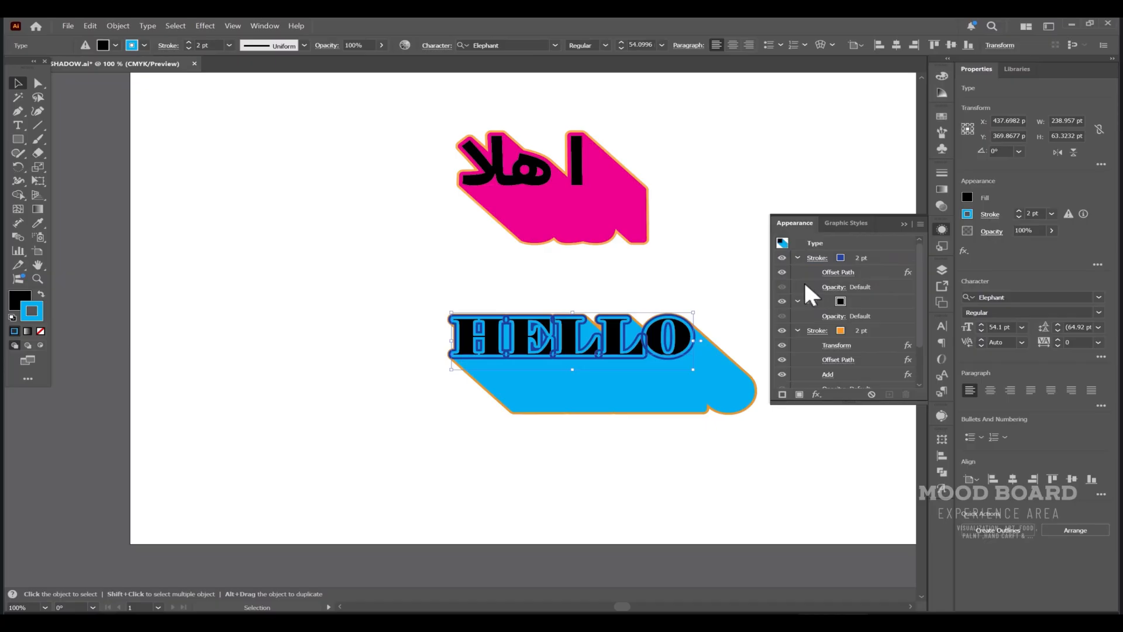
Apply the Pathfinder Add effect to the whole HELLO text object.
{"action": "left_click", "coordinate": [817, 394]}
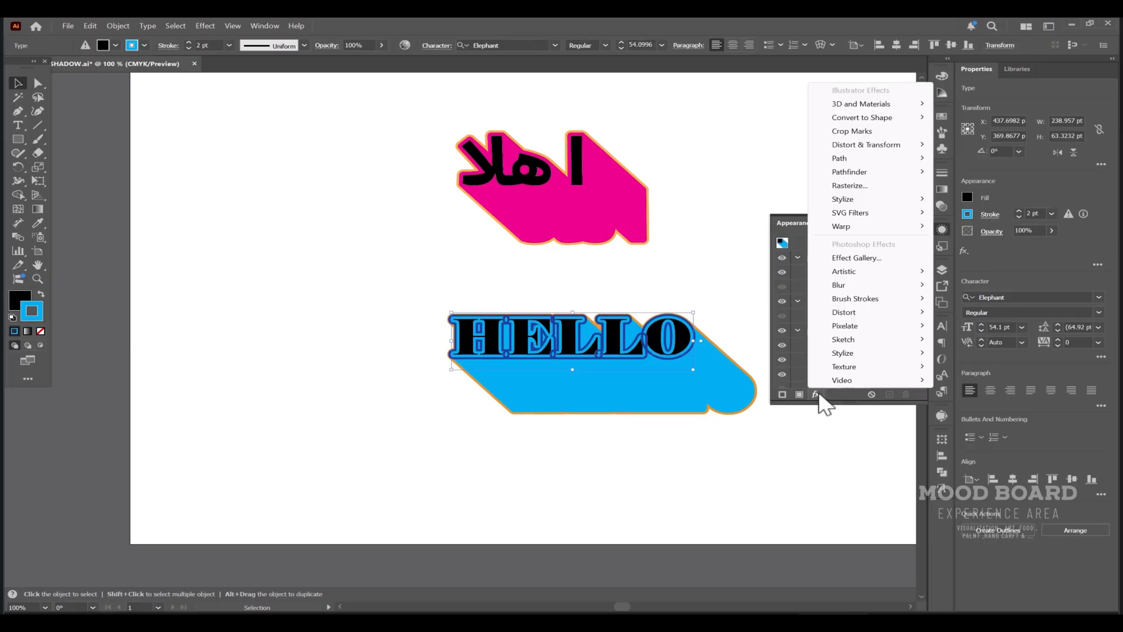
{"action": "mouse_move", "coordinate": [910, 159]}
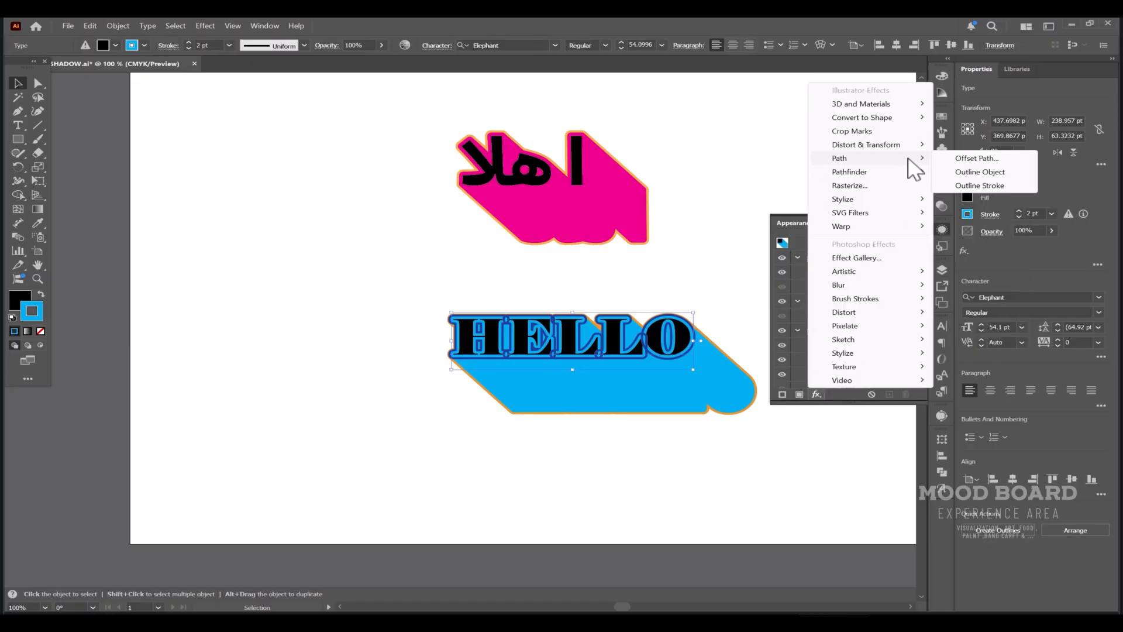
{"action": "left_click", "coordinate": [967, 171]}
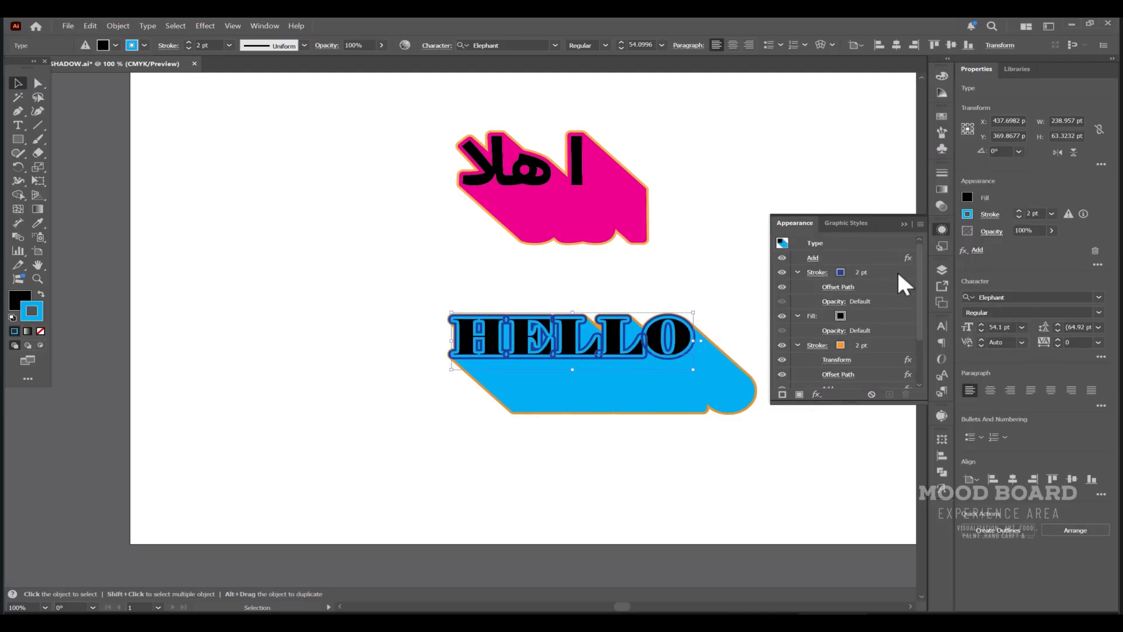
Undo the whole-object Add effect and apply the Pathfinder Add effect to the dark blue stroke instead.
{"action": "key", "text": "ctrl+z"}
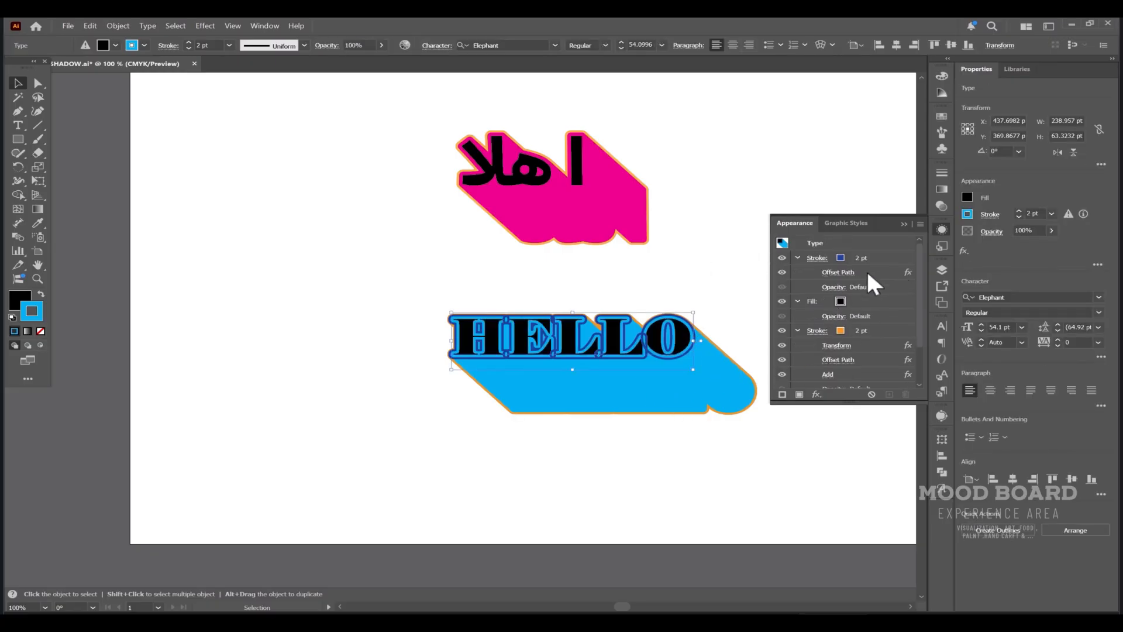
{"action": "left_click", "coordinate": [900, 262]}
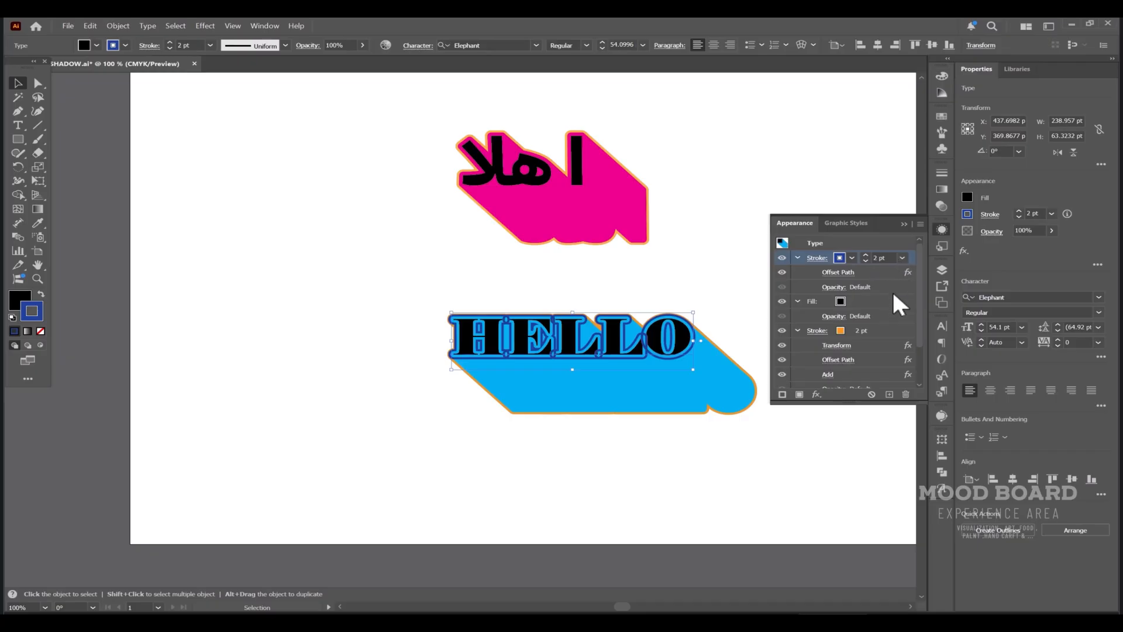
{"action": "left_click", "coordinate": [817, 394]}
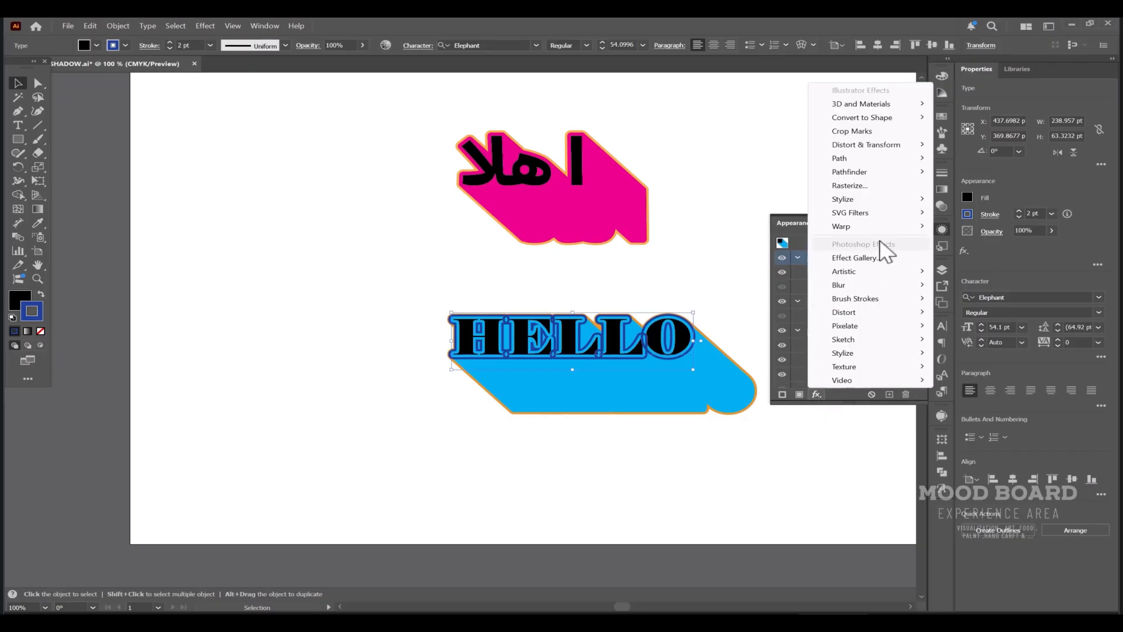
{"action": "mouse_move", "coordinate": [911, 172]}
{"action": "left_click", "coordinate": [963, 172]}
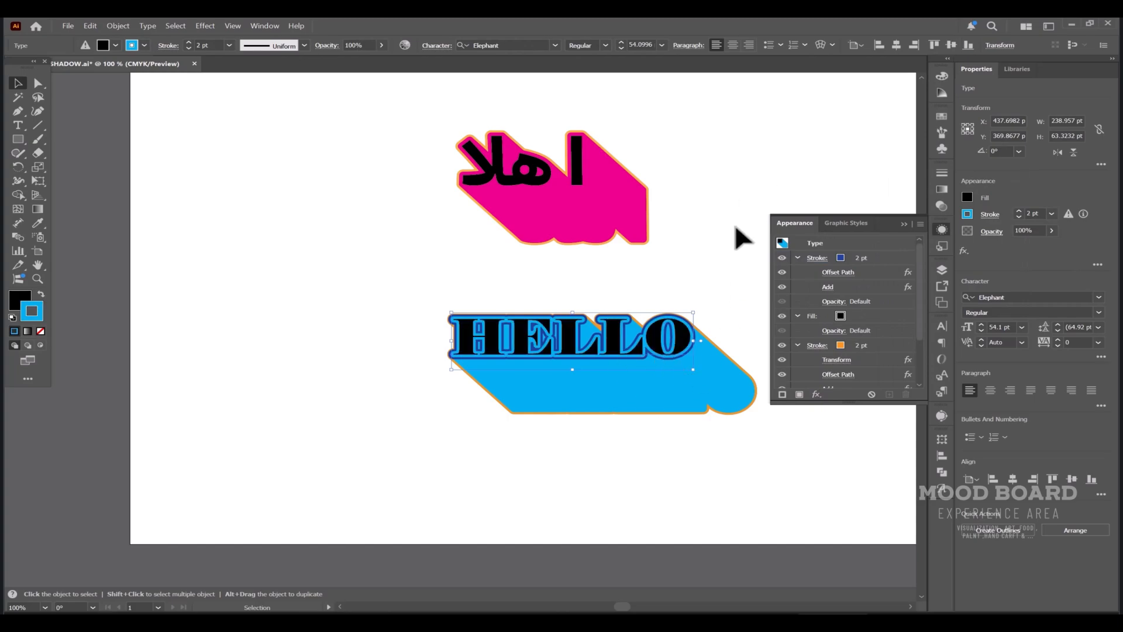
Set the fill colour of HELLO to white and deselect the text.
{"action": "left_click", "coordinate": [735, 244]}
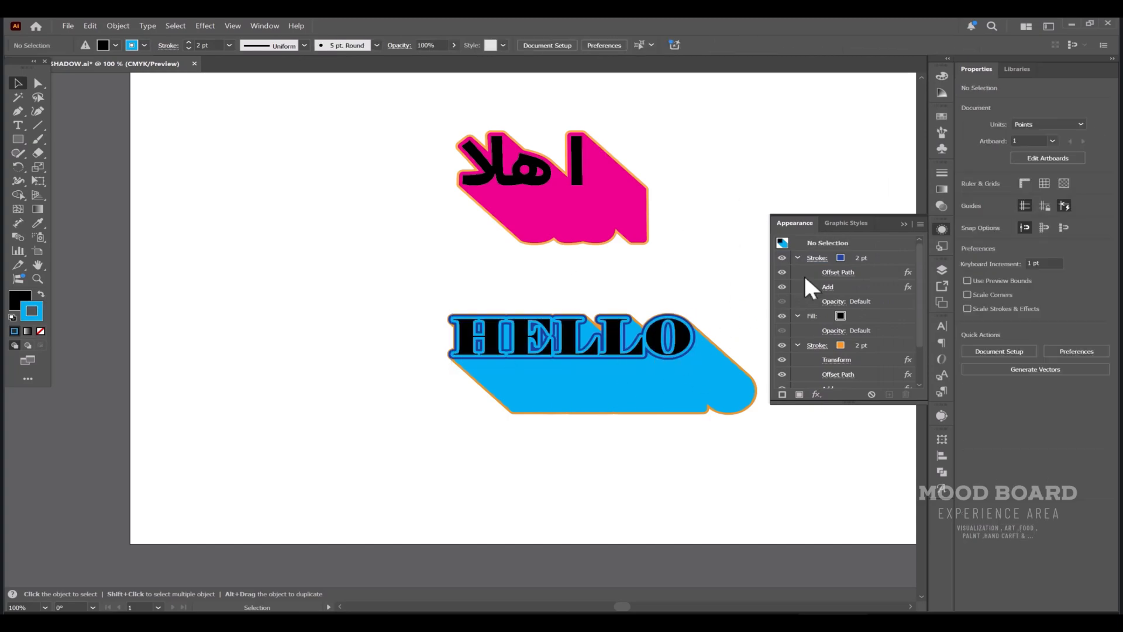
{"action": "left_click", "coordinate": [841, 317]}
{"action": "left_click", "coordinate": [853, 318]}
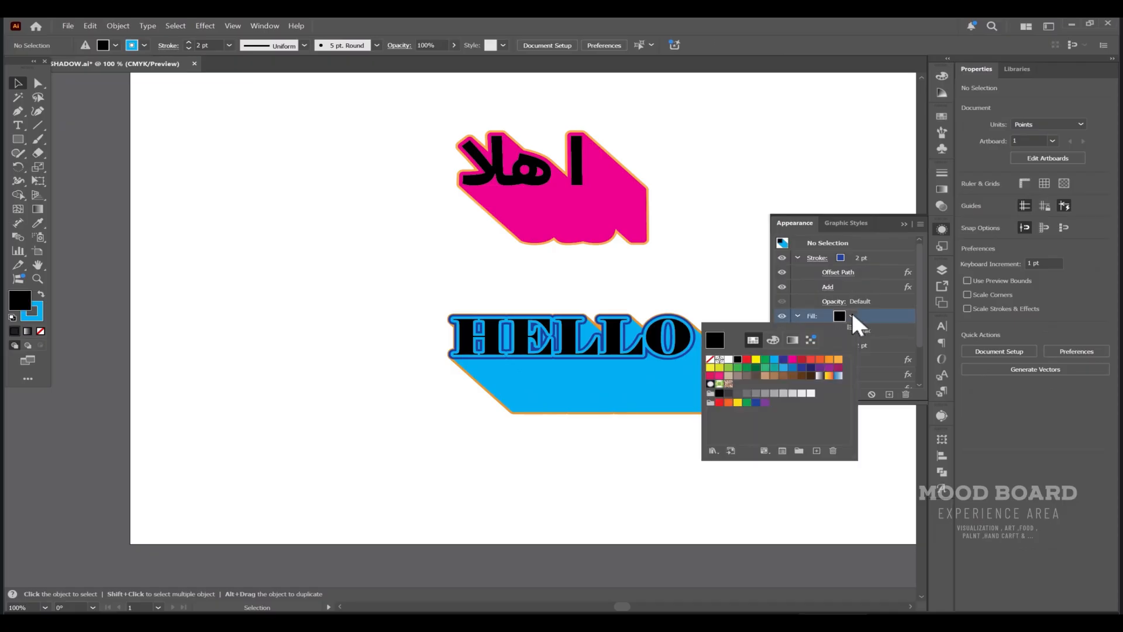
{"action": "left_click", "coordinate": [673, 328]}
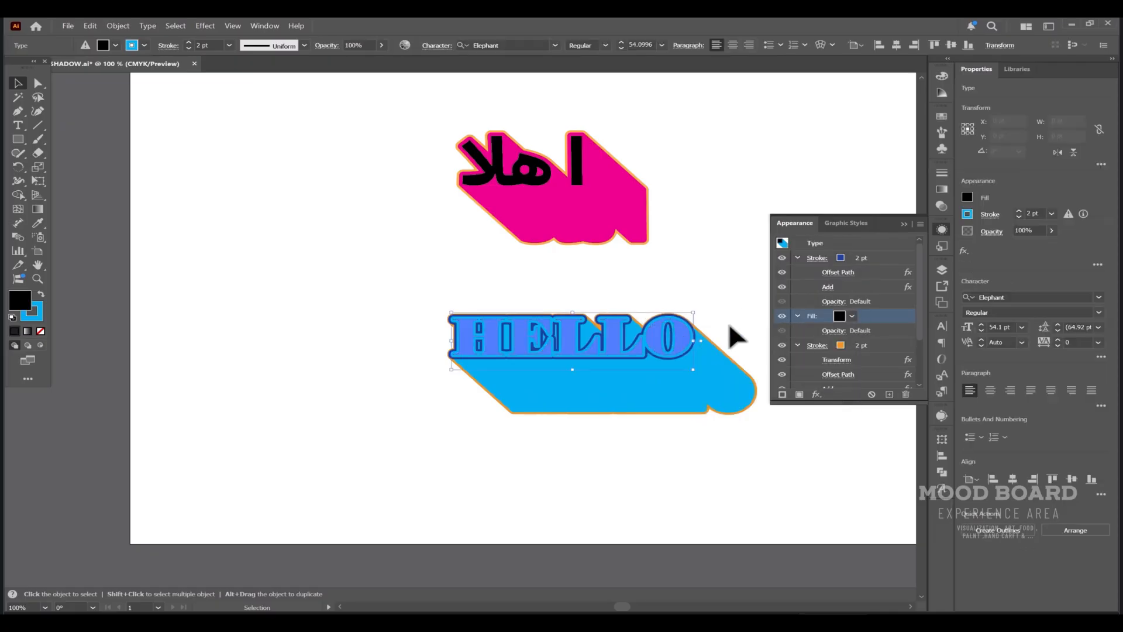
{"action": "left_click", "coordinate": [853, 316]}
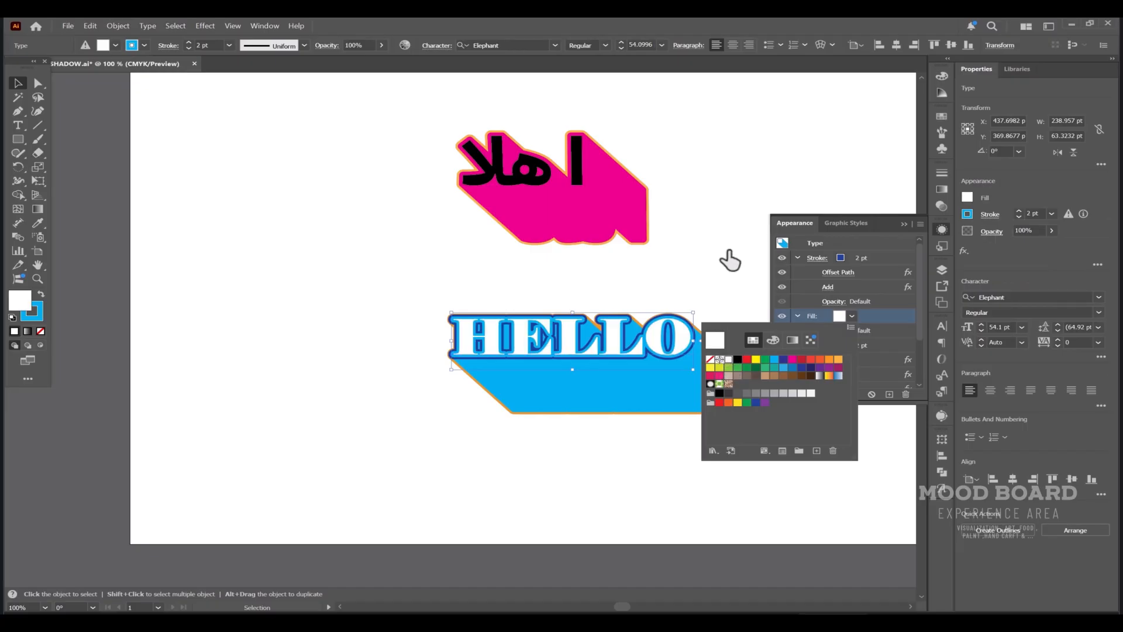
{"action": "left_click", "coordinate": [730, 260]}
{"action": "left_click", "coordinate": [705, 468]}
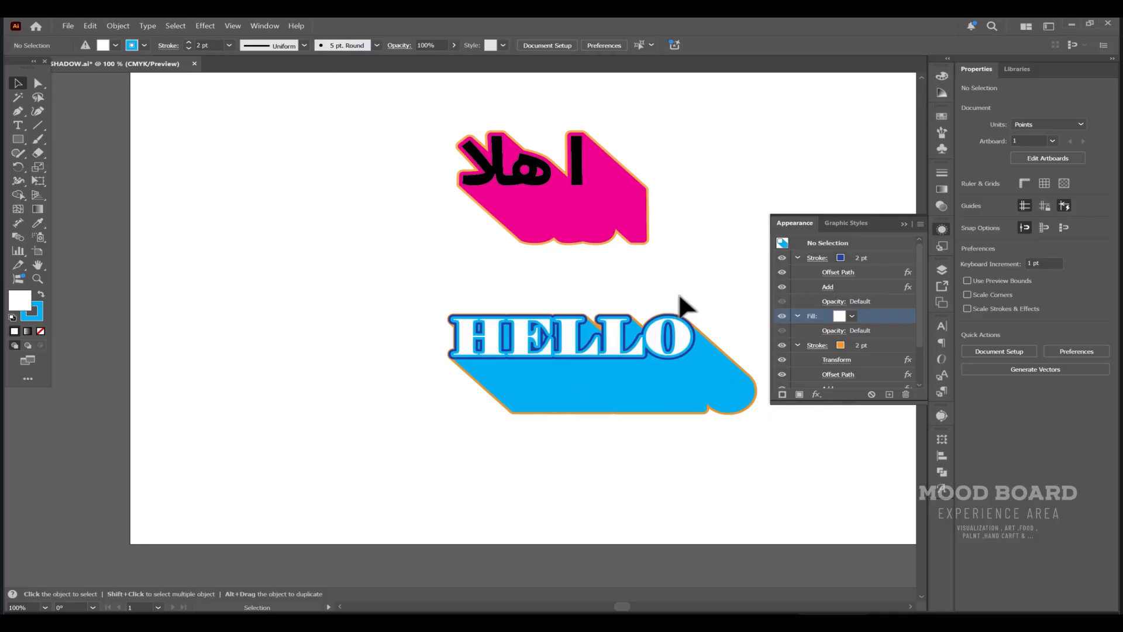
Recolour the top dark blue stroke of HELLO to white and deselect the text.
{"action": "left_click", "coordinate": [840, 258]}
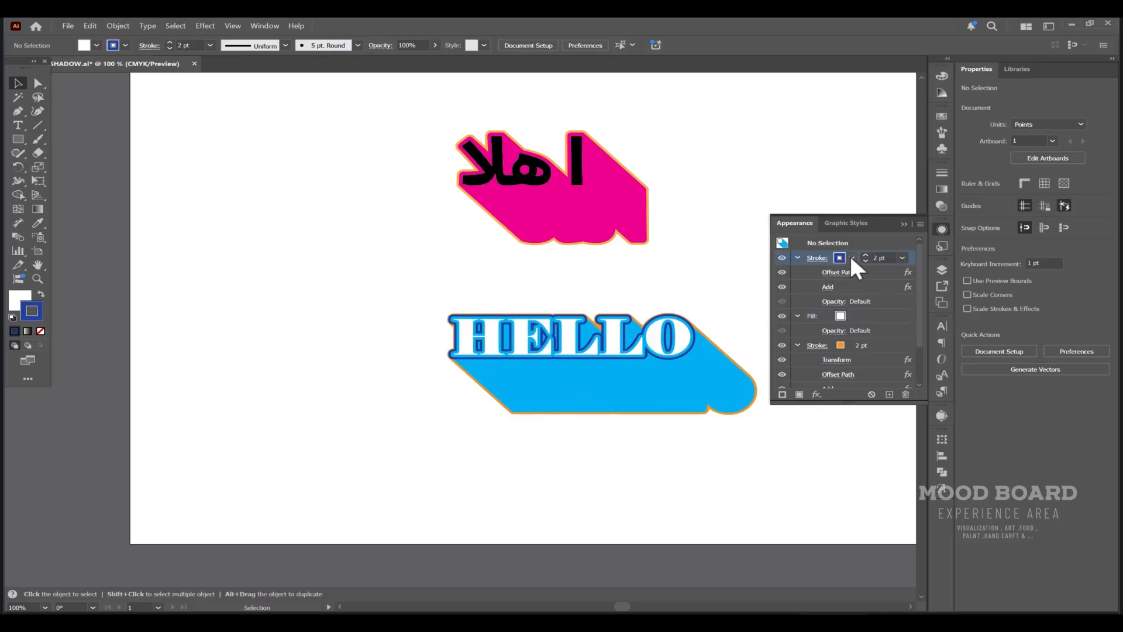
{"action": "left_click", "coordinate": [851, 258]}
{"action": "left_click", "coordinate": [628, 316]}
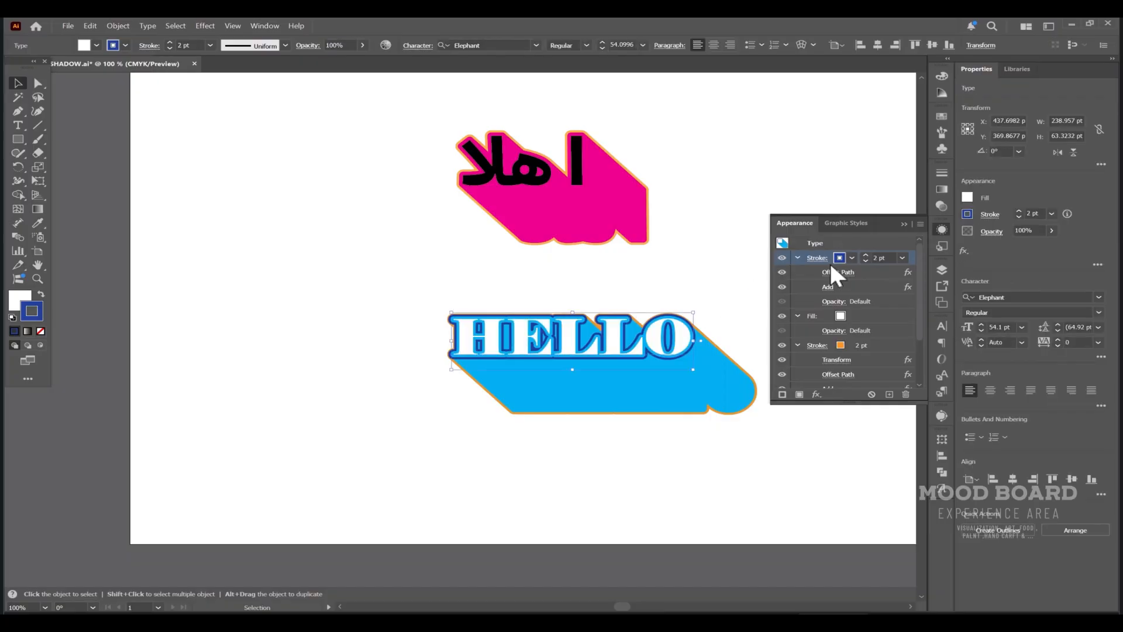
{"action": "left_click", "coordinate": [852, 258]}
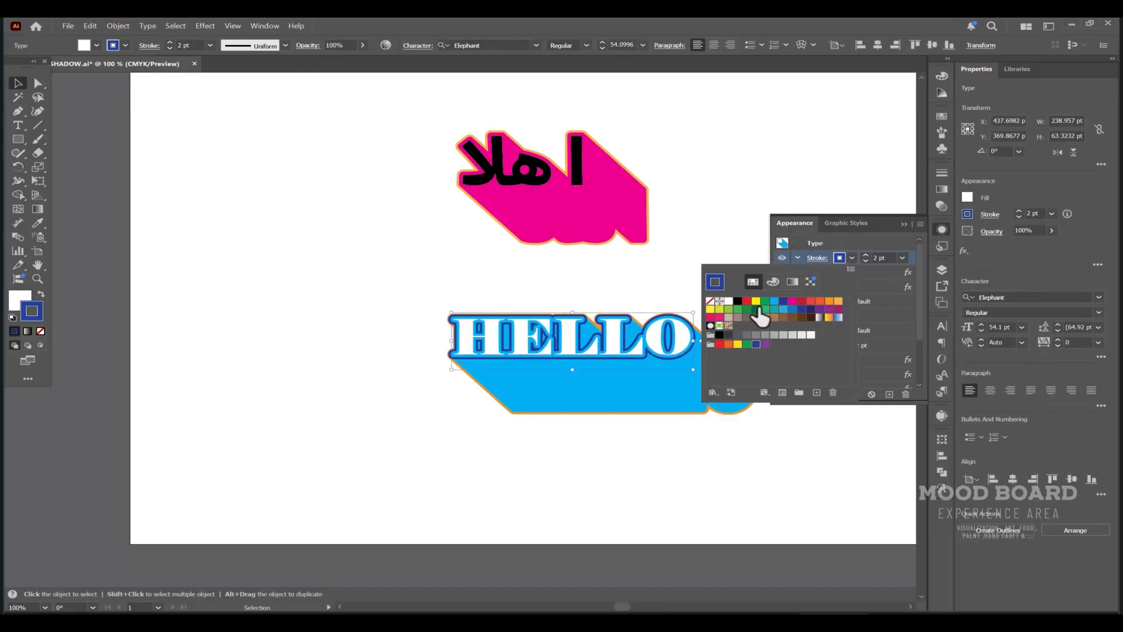
{"action": "left_click", "coordinate": [729, 300]}
{"action": "left_click", "coordinate": [730, 247]}
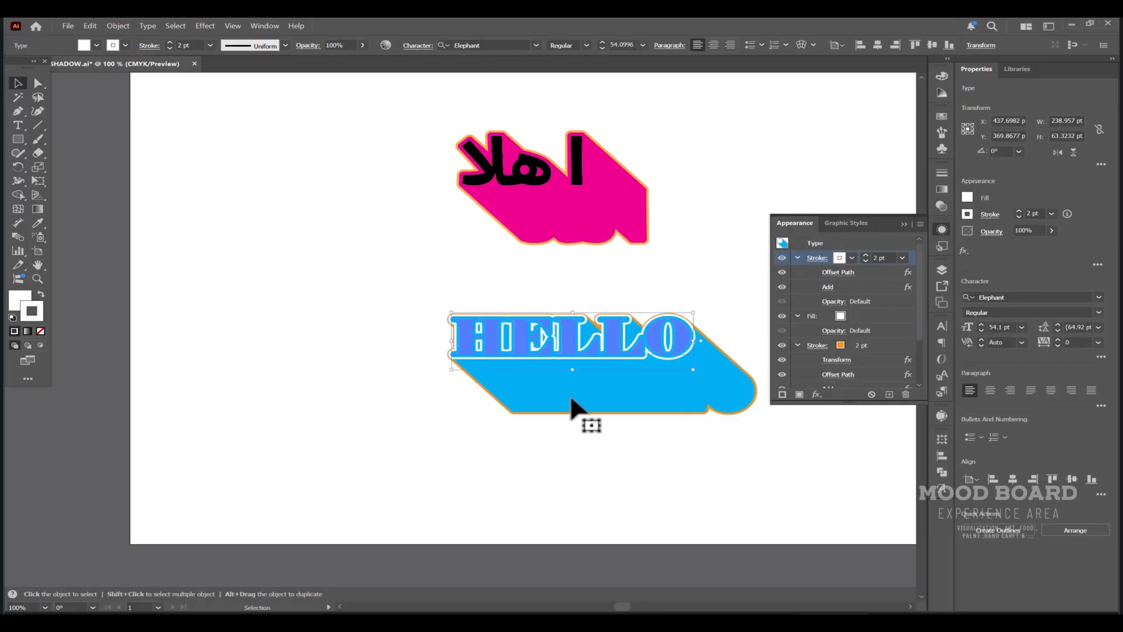
{"action": "left_click", "coordinate": [430, 454]}
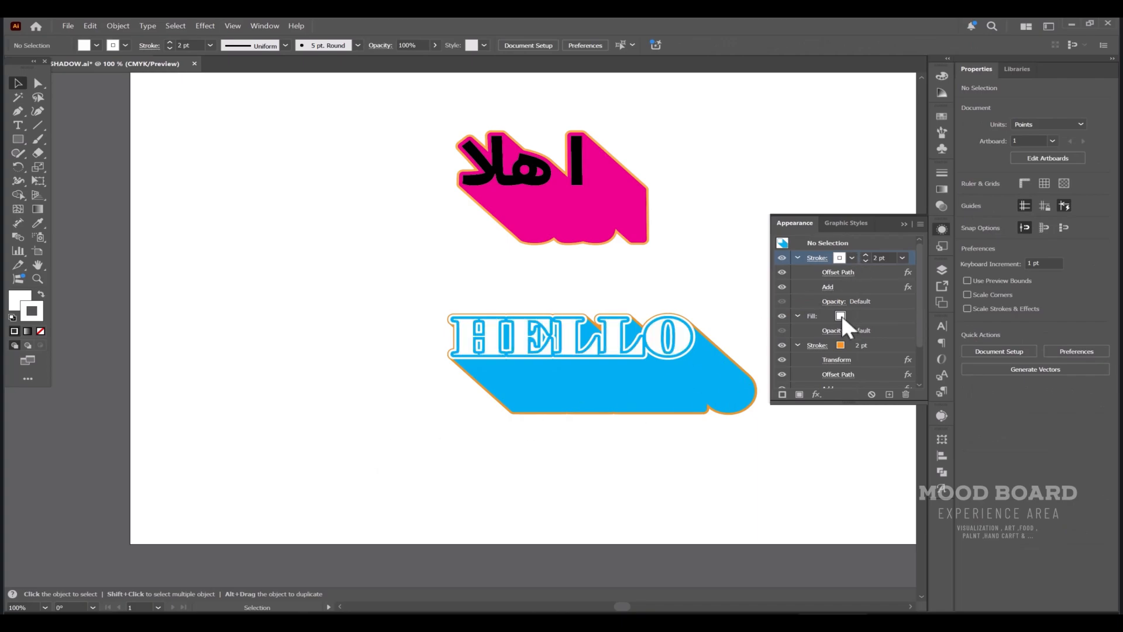
Change the fill colour of HELLO to orange and deselect the text.
{"action": "left_click", "coordinate": [696, 322]}
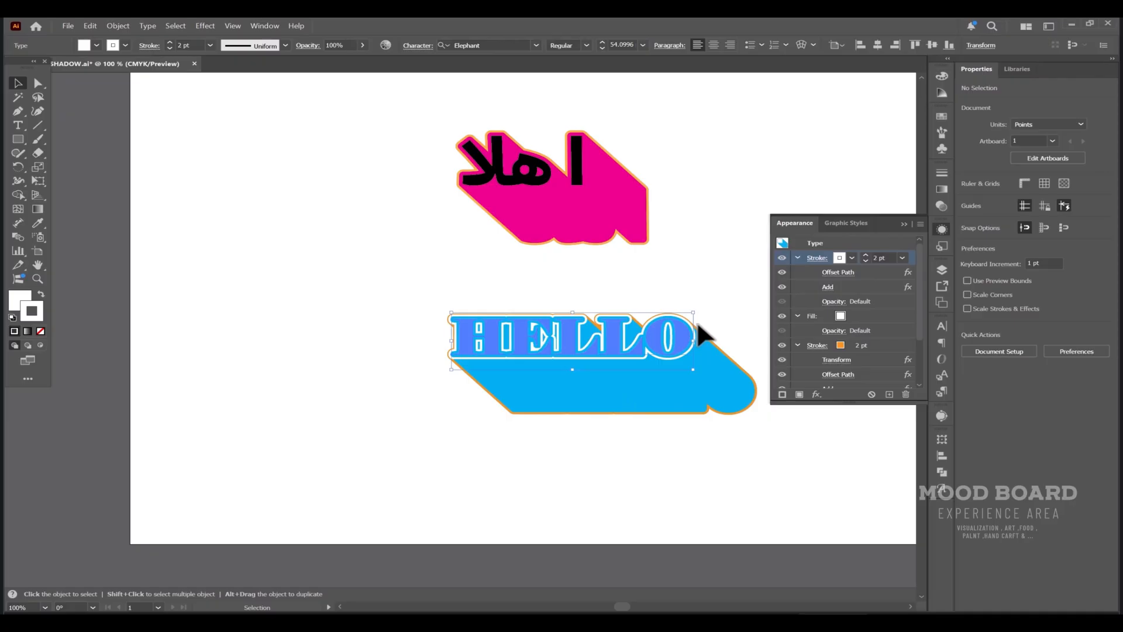
{"action": "left_click", "coordinate": [841, 311]}
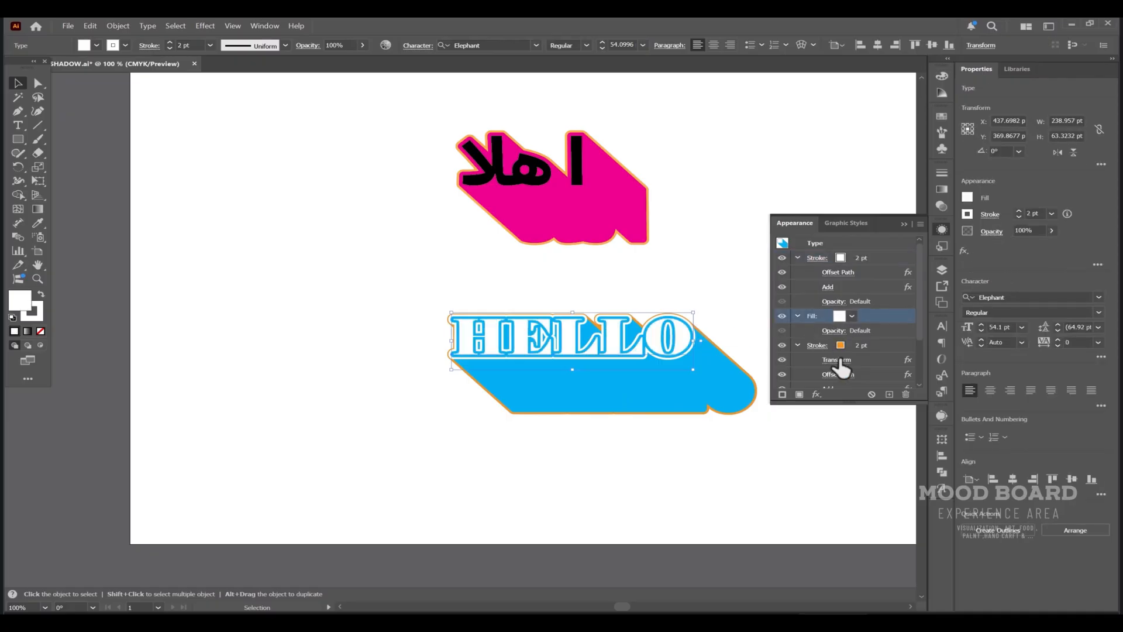
{"action": "left_click", "coordinate": [852, 316]}
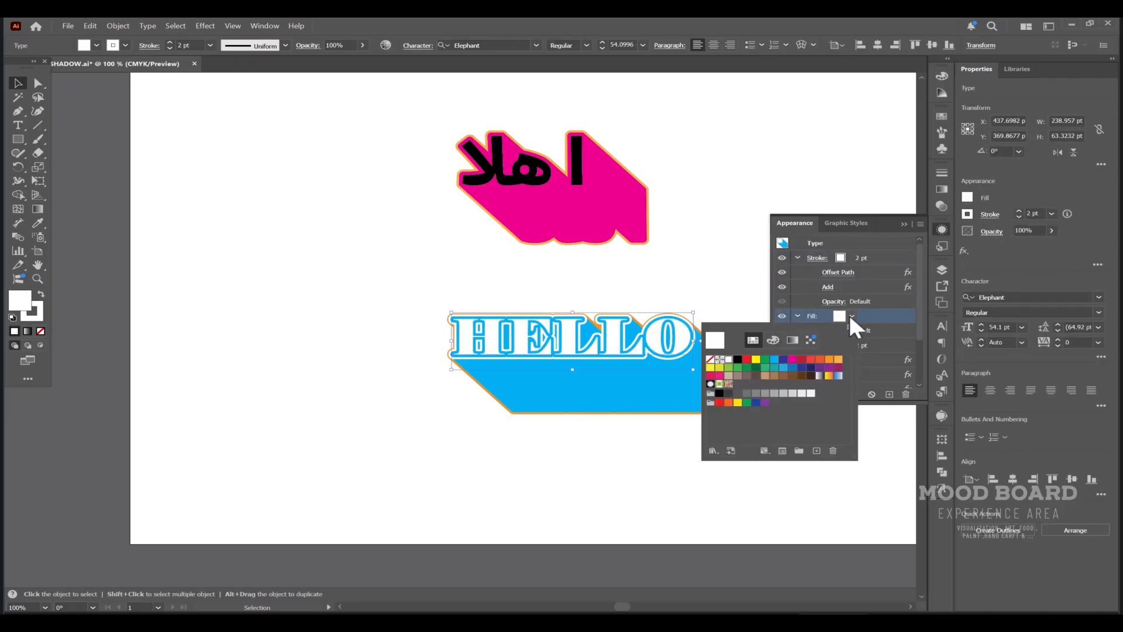
{"action": "left_click", "coordinate": [838, 358]}
{"action": "left_click", "coordinate": [698, 267]}
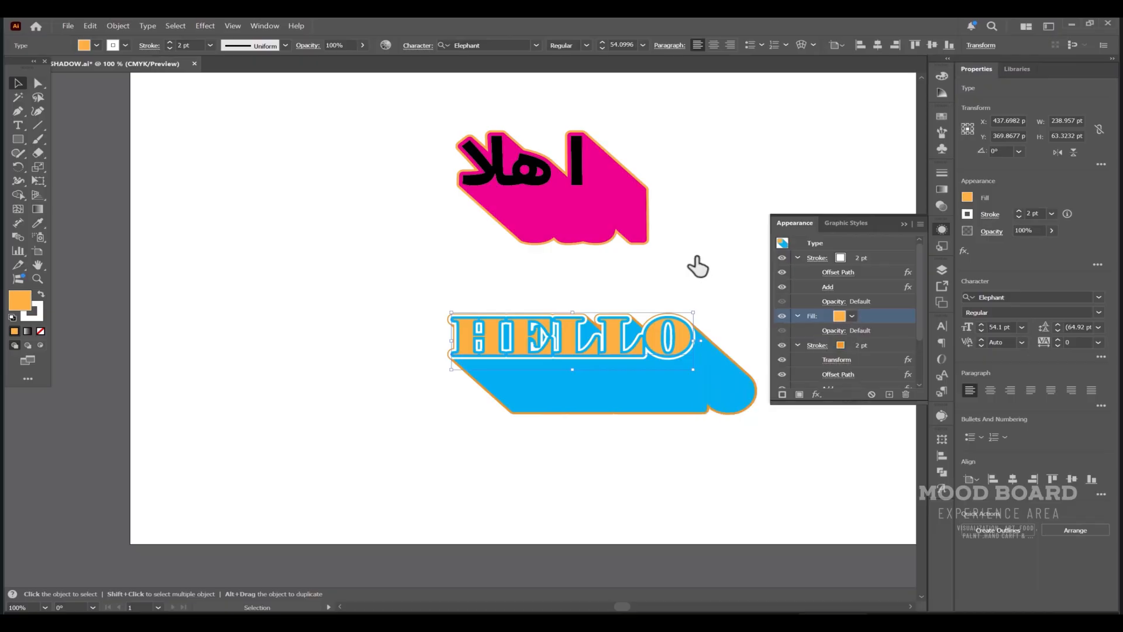
{"action": "left_click", "coordinate": [330, 373]}
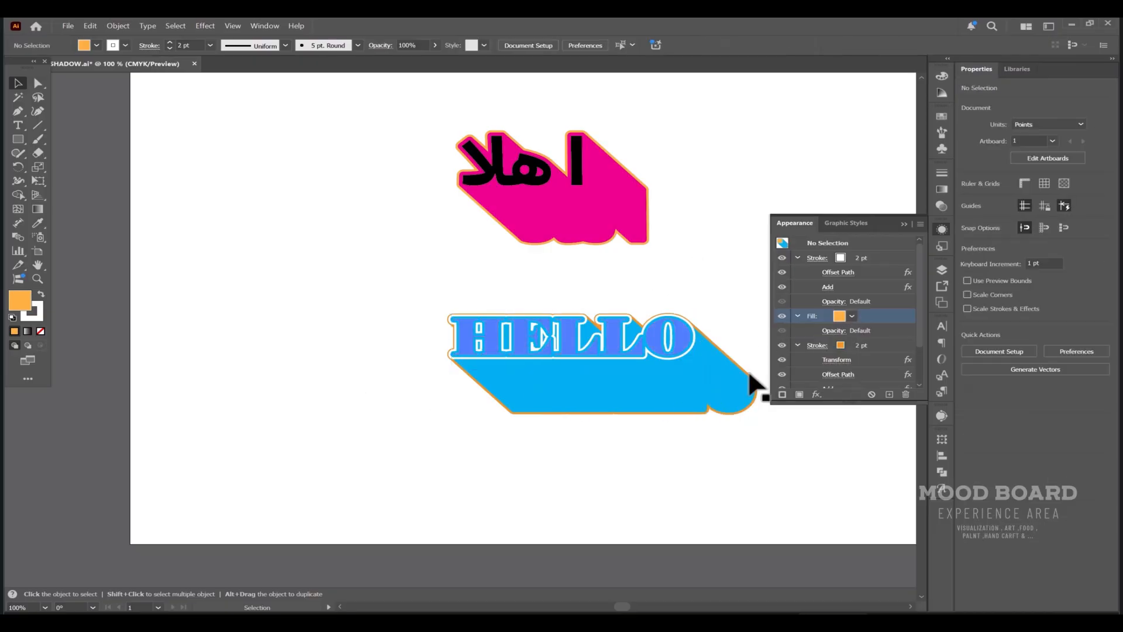